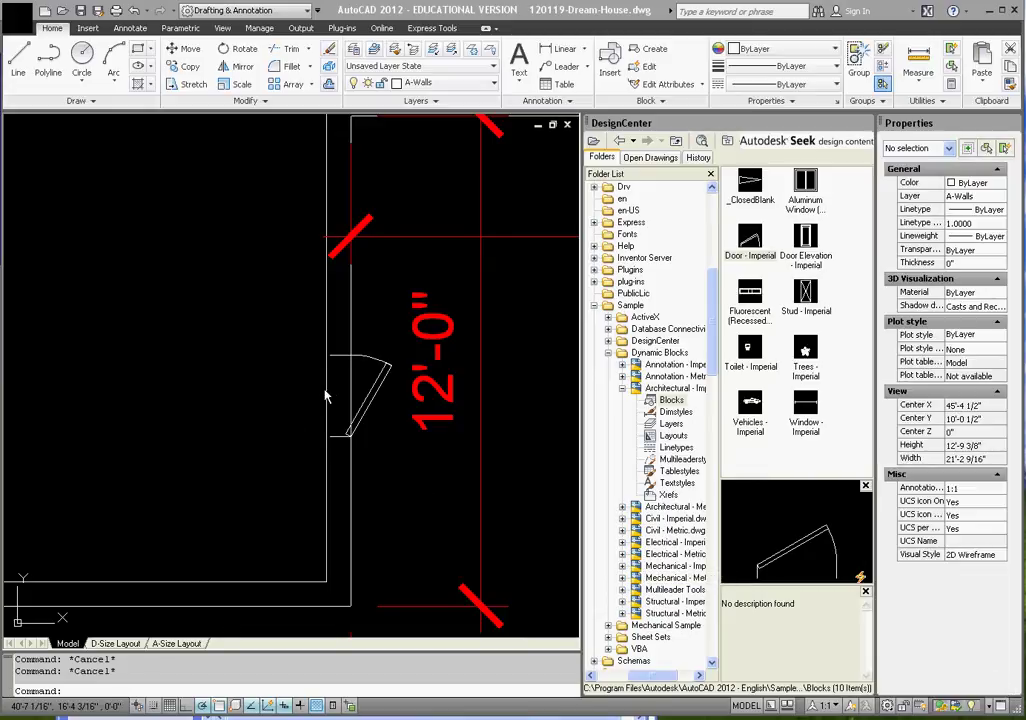
# Move the Door - Imperial block off the 12'-0" wall into open space inside the room.
pyautogui.click(220, 344)
pyautogui.scroll(3, 352, 378)
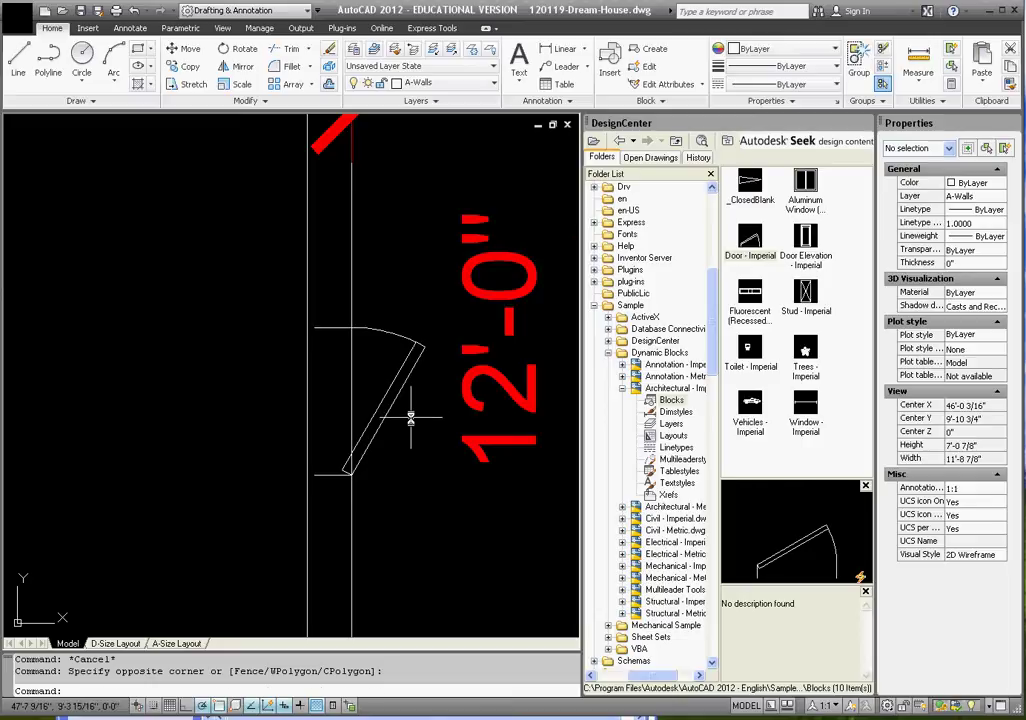
pyautogui.click(381, 380)
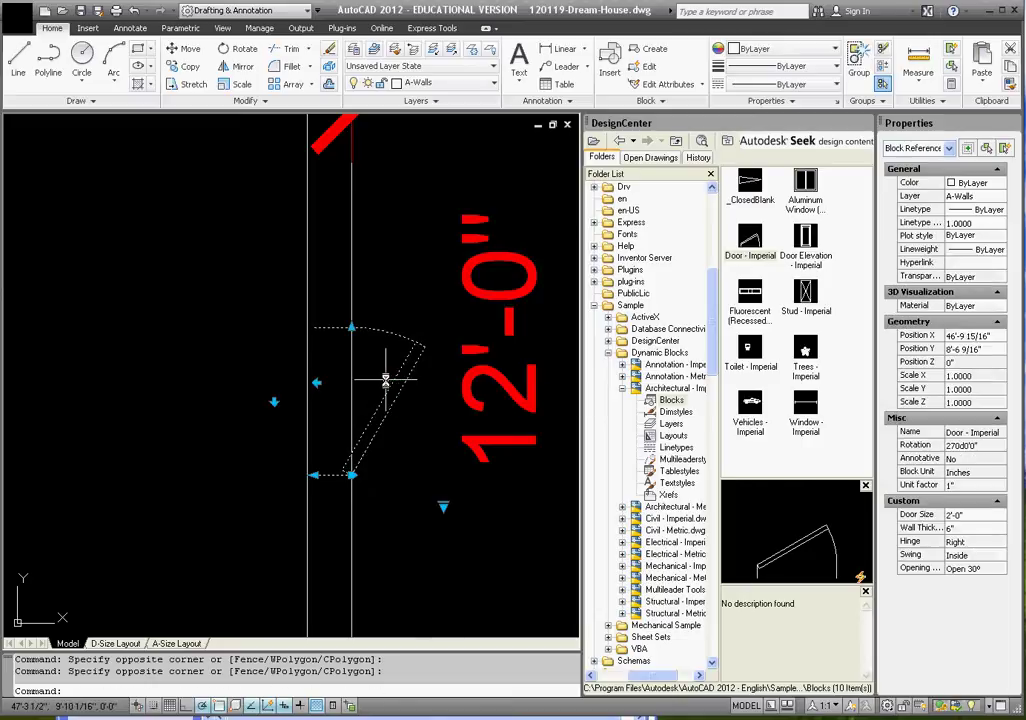
pyautogui.click(351, 477)
pyautogui.scroll(-5, 330, 440)
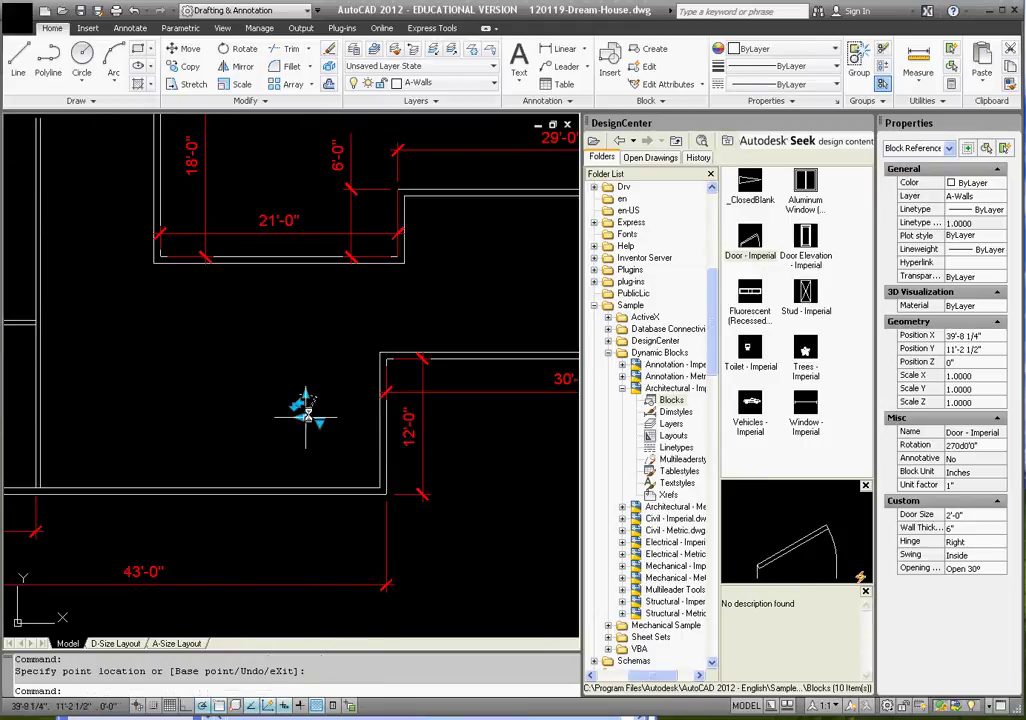
pyautogui.press('Escape')
pyautogui.scroll(3, 314, 418)
pyautogui.scroll(-2, 230, 395)
pyautogui.scroll(-4, 230, 395)
pyautogui.scroll(5, 338, 440)
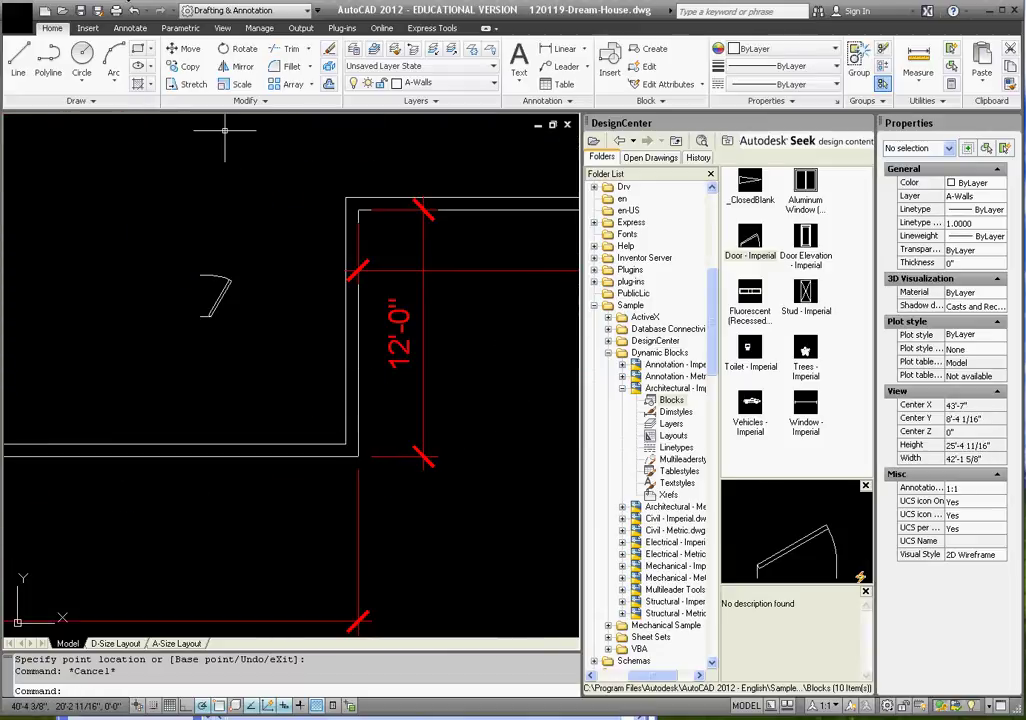
# Make Dimension the current layer and dimension the thick wall's width as 7 1/8".
pyautogui.click(404, 84)
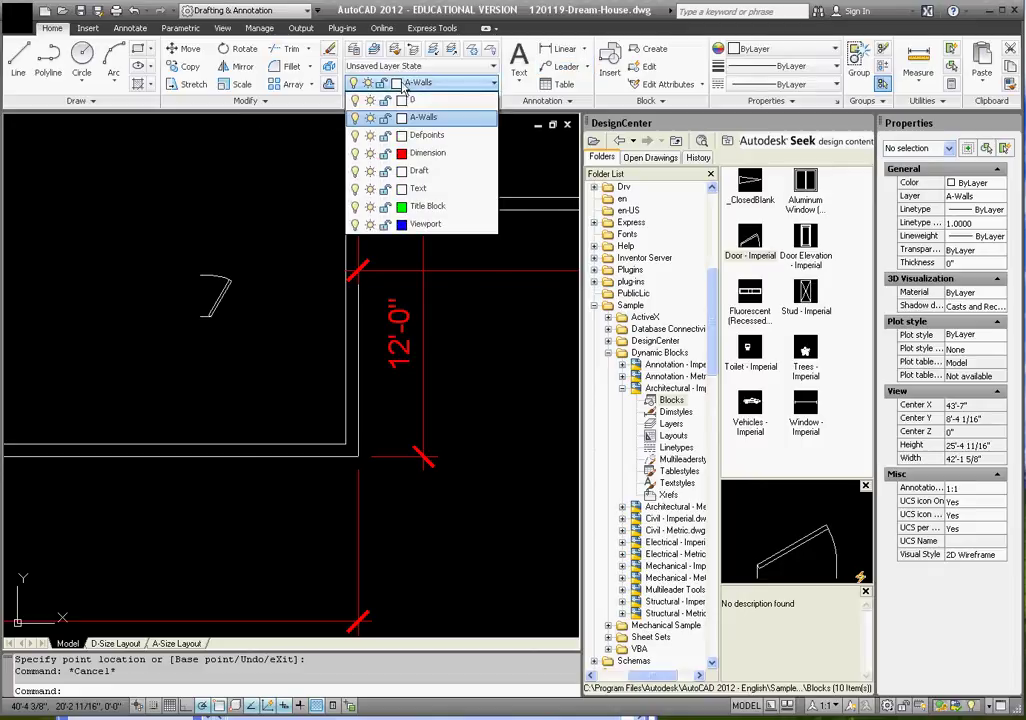
pyautogui.click(426, 152)
pyautogui.click(558, 49)
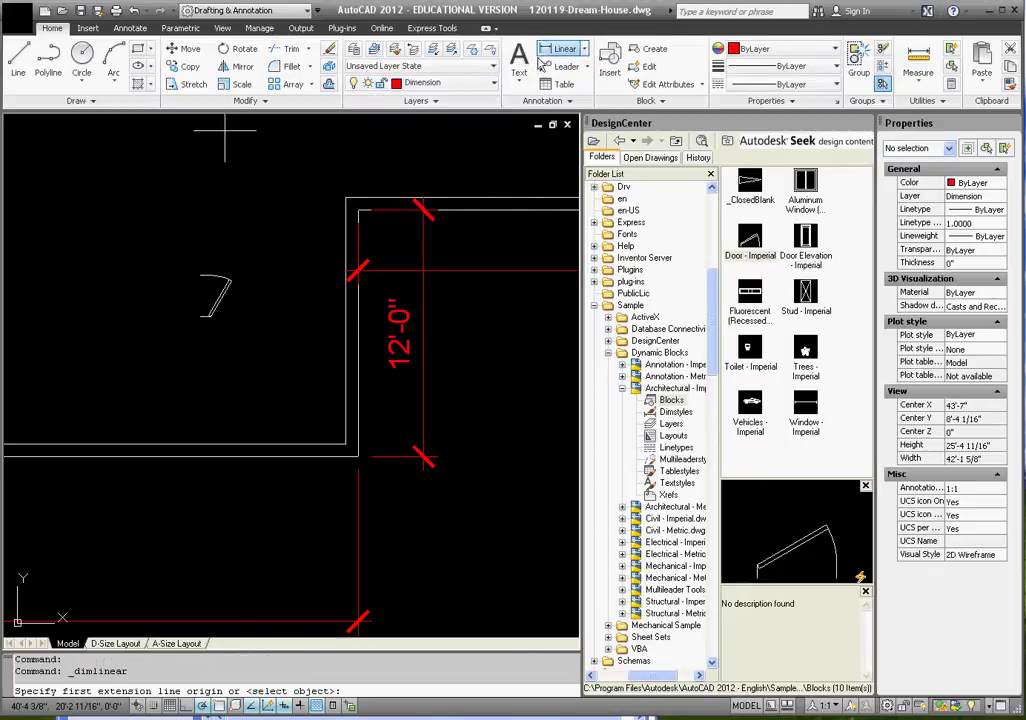
pyautogui.scroll(5, 400, 477)
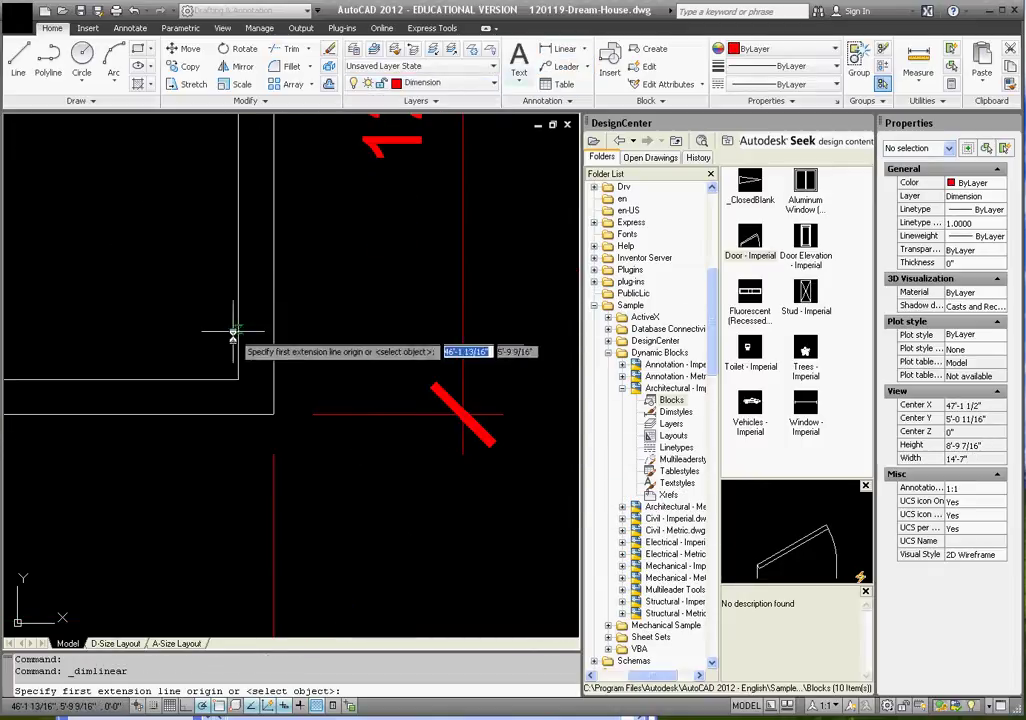
pyautogui.click(238, 378)
pyautogui.click(272, 378)
pyautogui.scroll(-3, 297, 360)
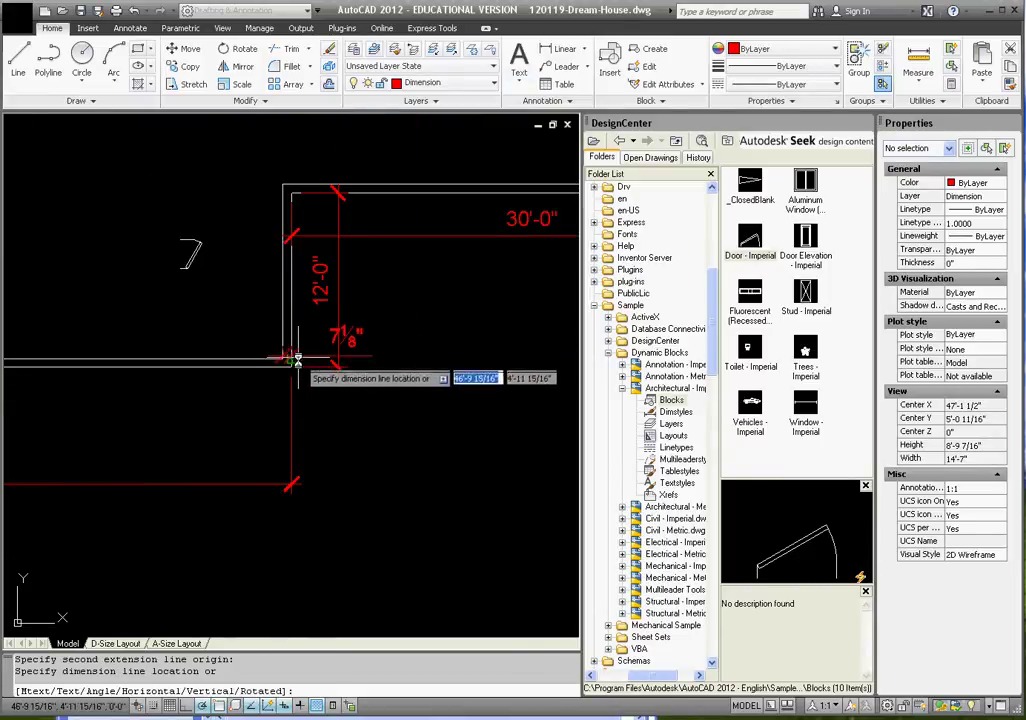
pyautogui.click(340, 420)
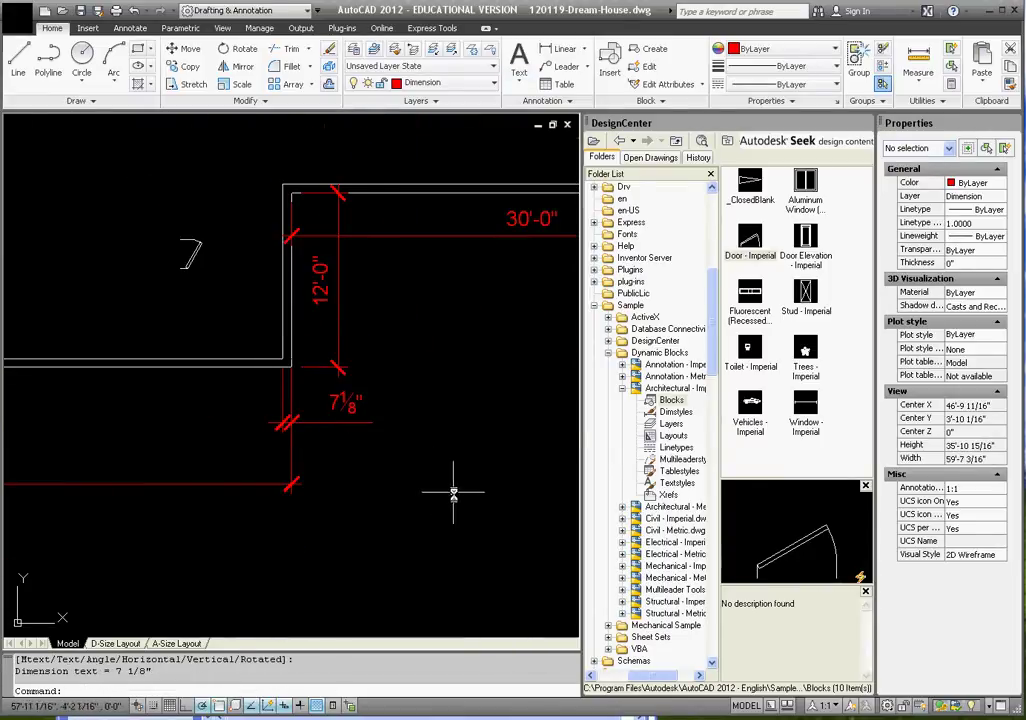
# Add a 4 1/2" linear dimension across the thin wall.
pyautogui.moveTo(453, 492); pyautogui.dragTo(170, 405, button='middle')
pyautogui.press('Return')
pyautogui.scroll(3, 245, 335)
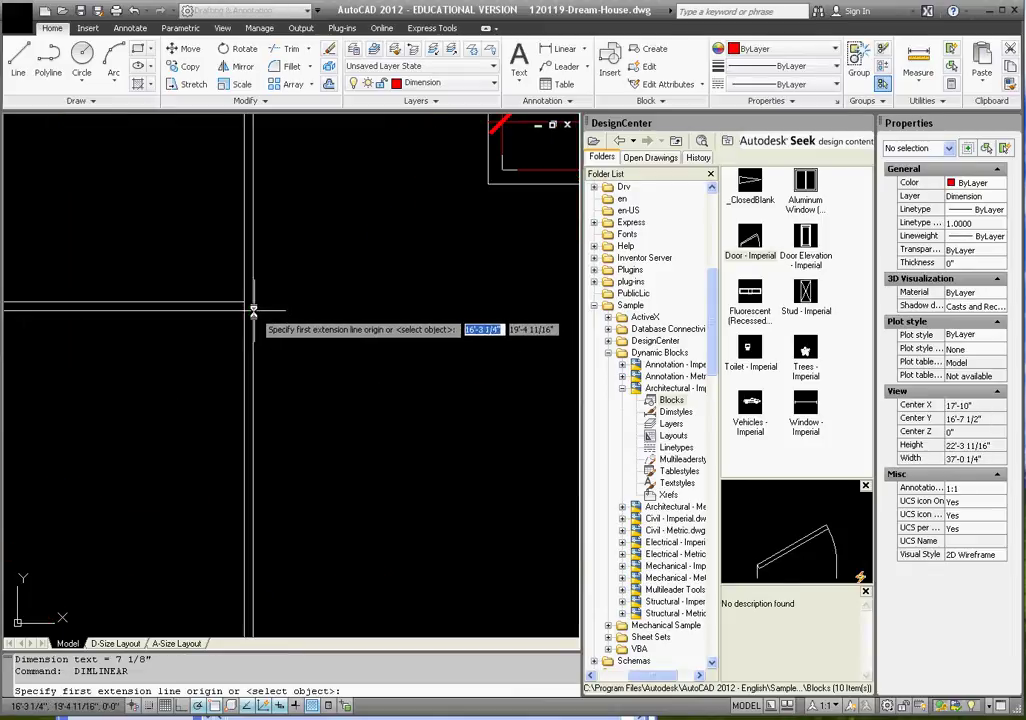
pyautogui.click(258, 314)
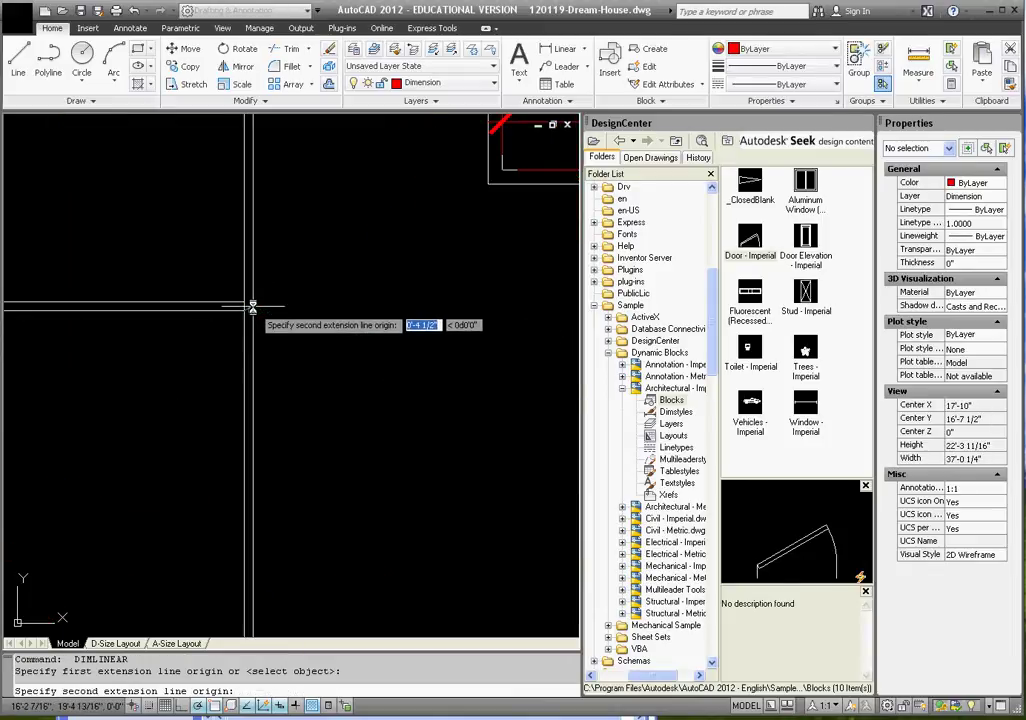
pyautogui.click(246, 305)
pyautogui.click(326, 277)
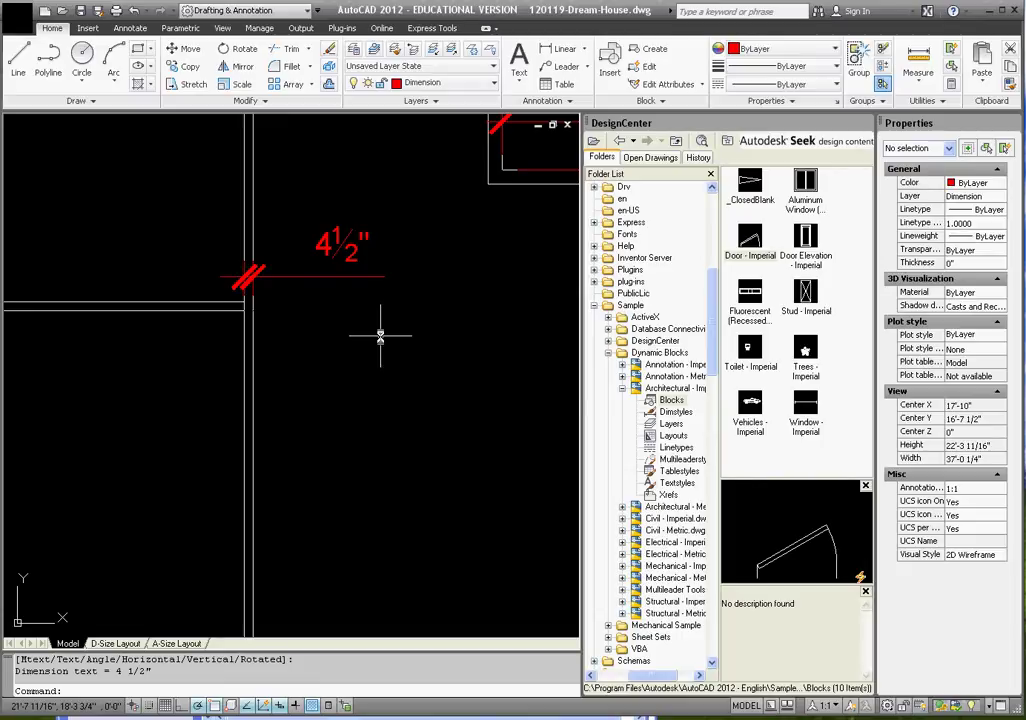
pyautogui.scroll(-5, 380, 336)
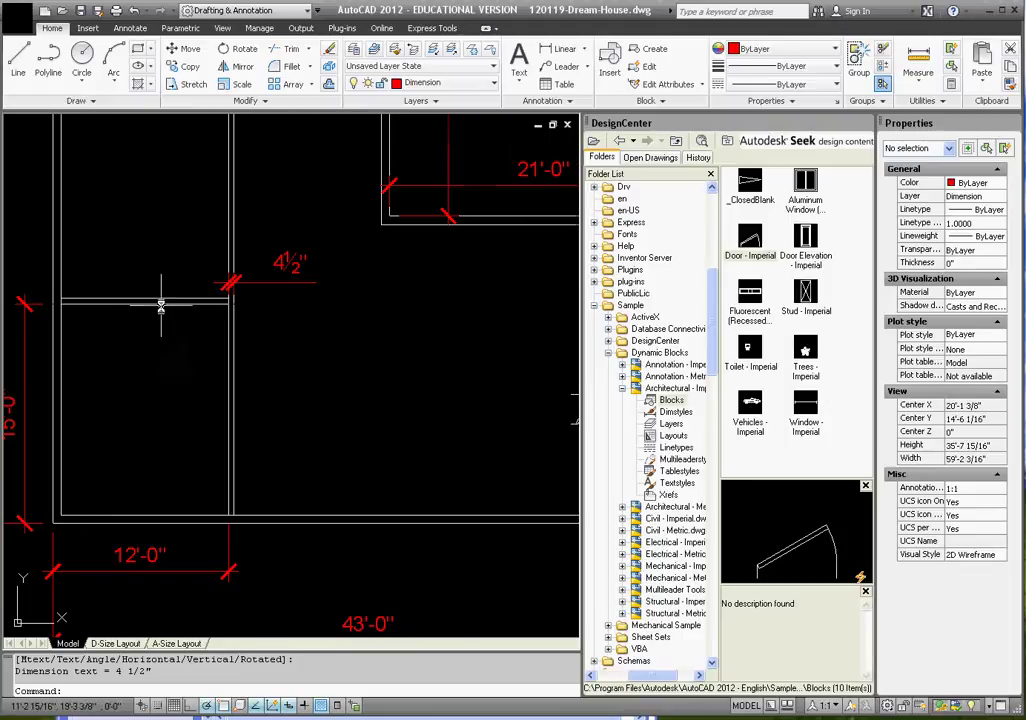
pyautogui.scroll(4, 428, 429)
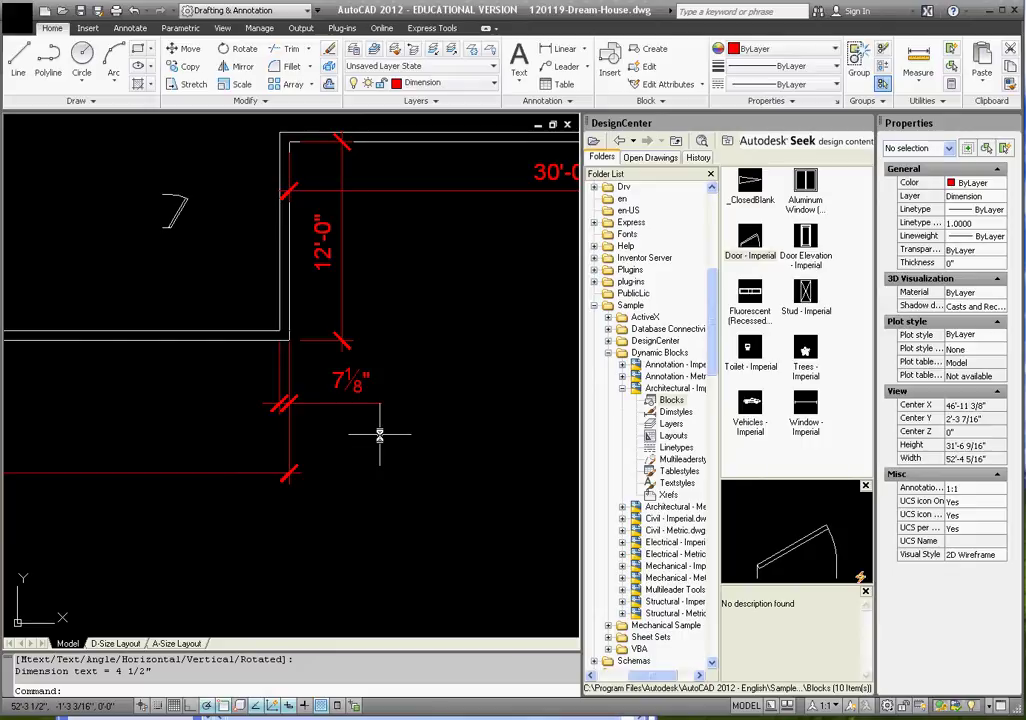
pyautogui.scroll(-1, 385, 428)
pyautogui.scroll(2, 350, 395)
pyautogui.scroll(-1, 332, 373)
pyautogui.scroll(-1, 303, 312)
pyautogui.scroll(3, 222, 246)
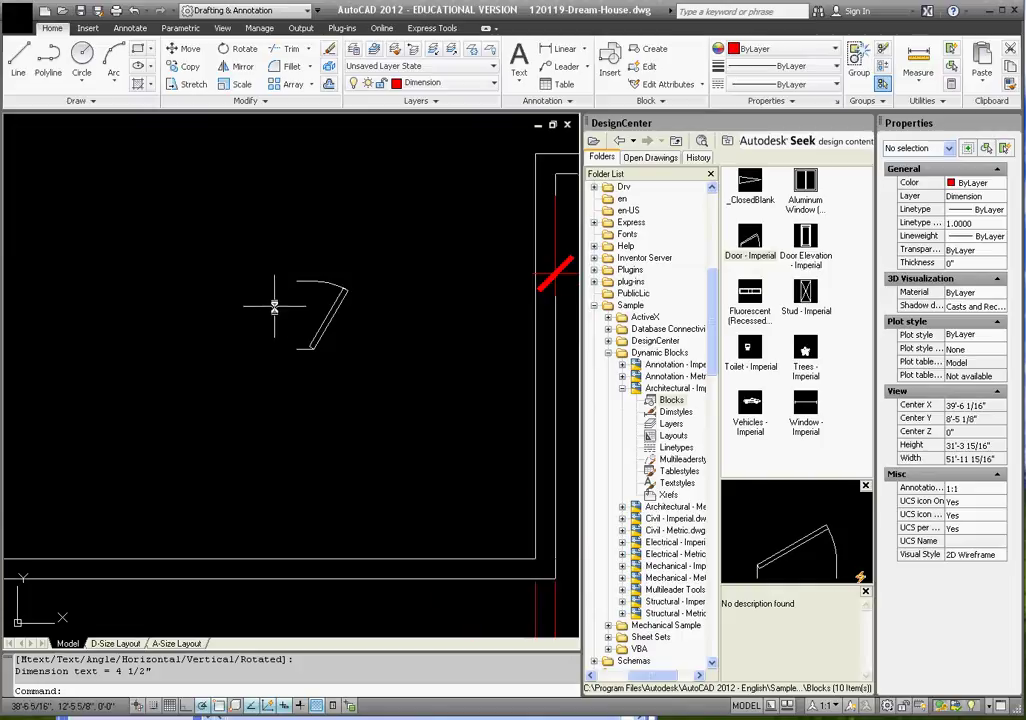
pyautogui.click(370, 338)
pyautogui.click(275, 286)
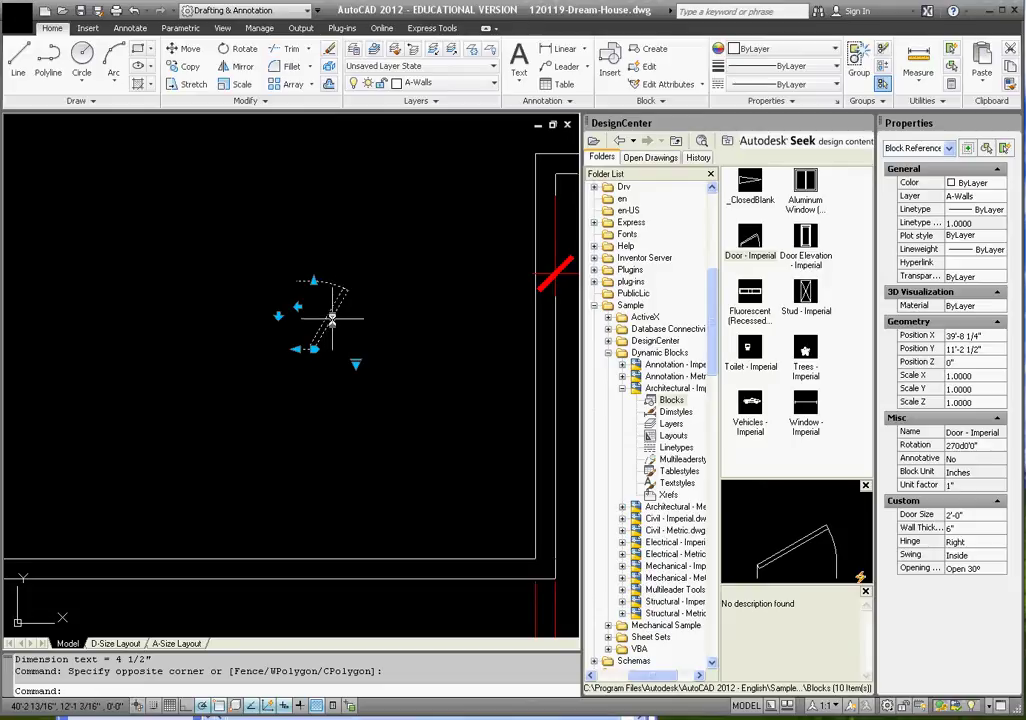
pyautogui.moveTo(332, 318)
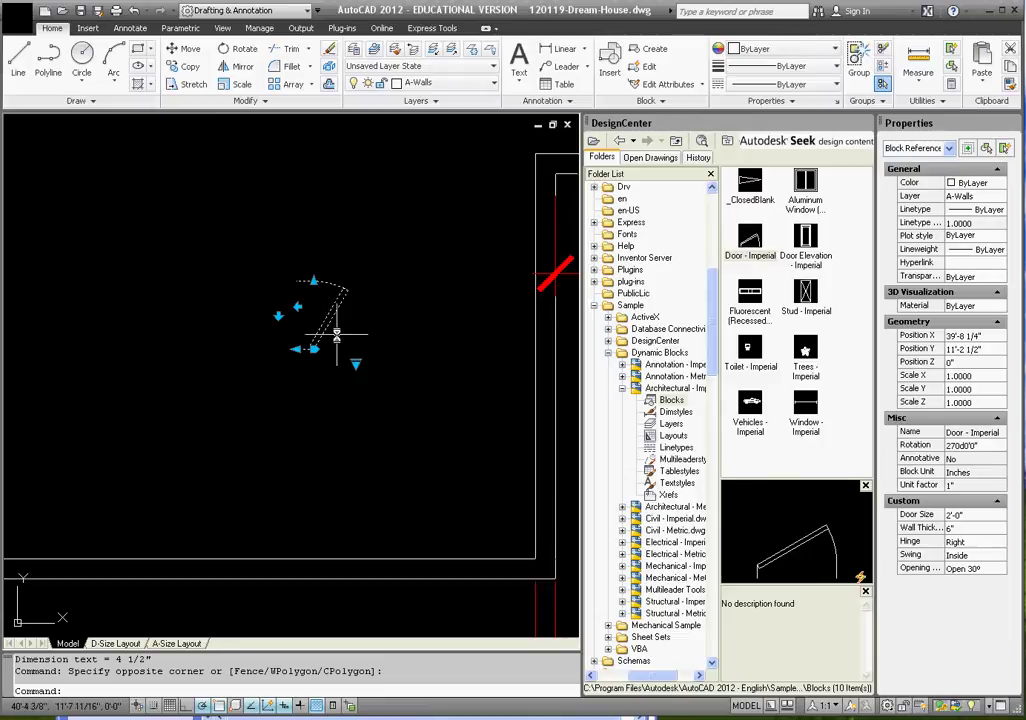
pyautogui.scroll(2, 326, 316)
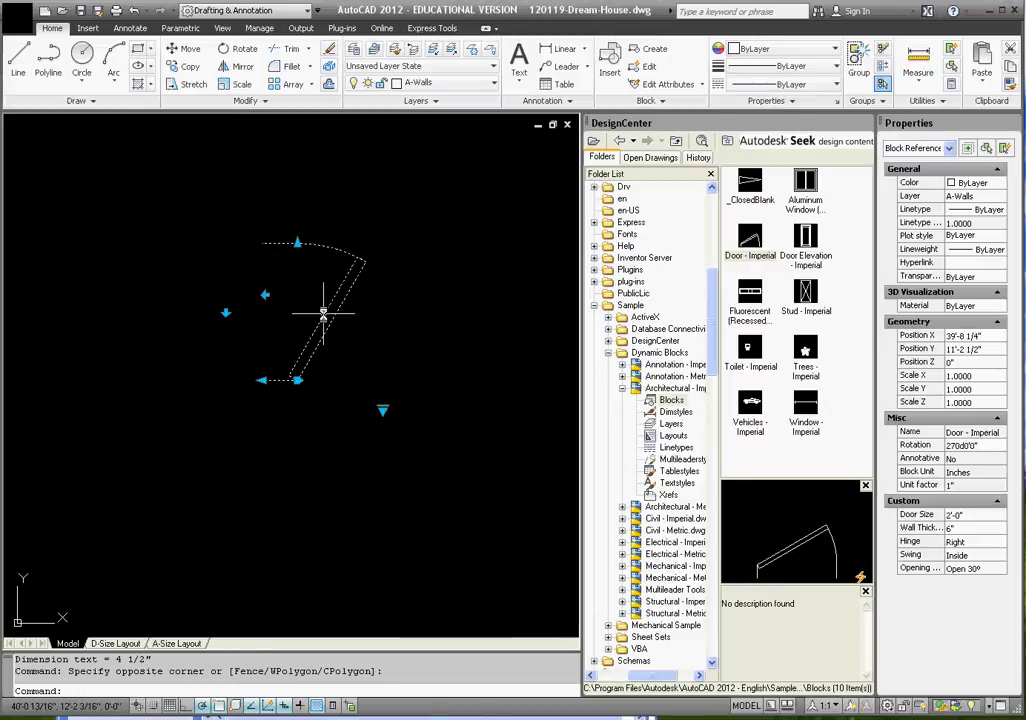
pyautogui.press('Escape')
pyautogui.moveTo(428, 339); pyautogui.dragTo(300, 300)
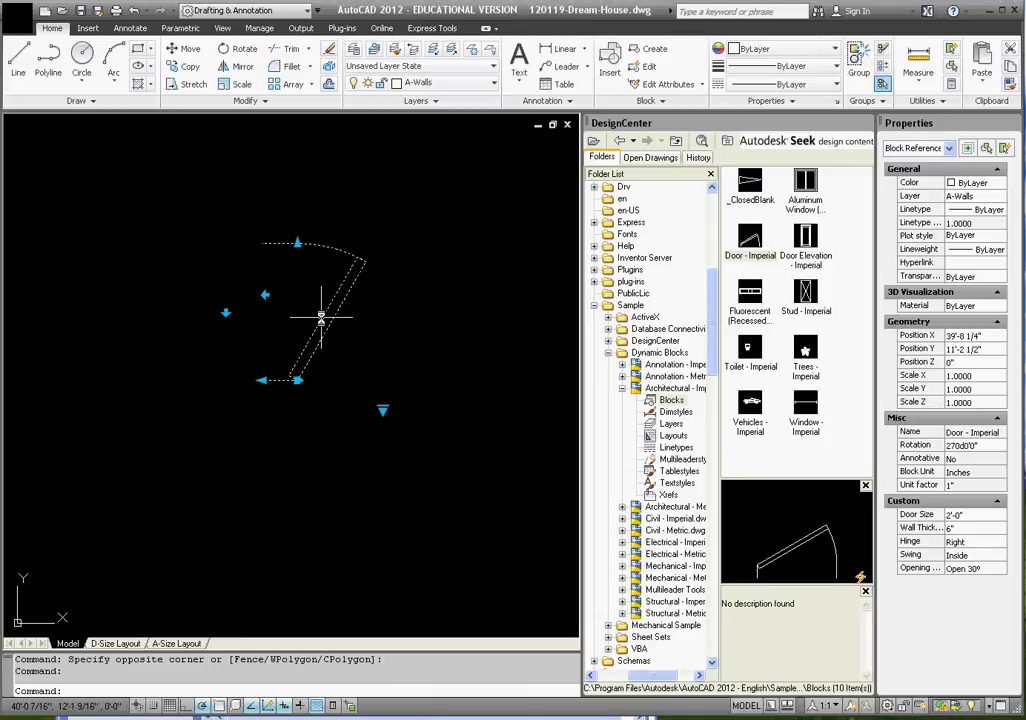
pyautogui.doubleClick(321, 316)
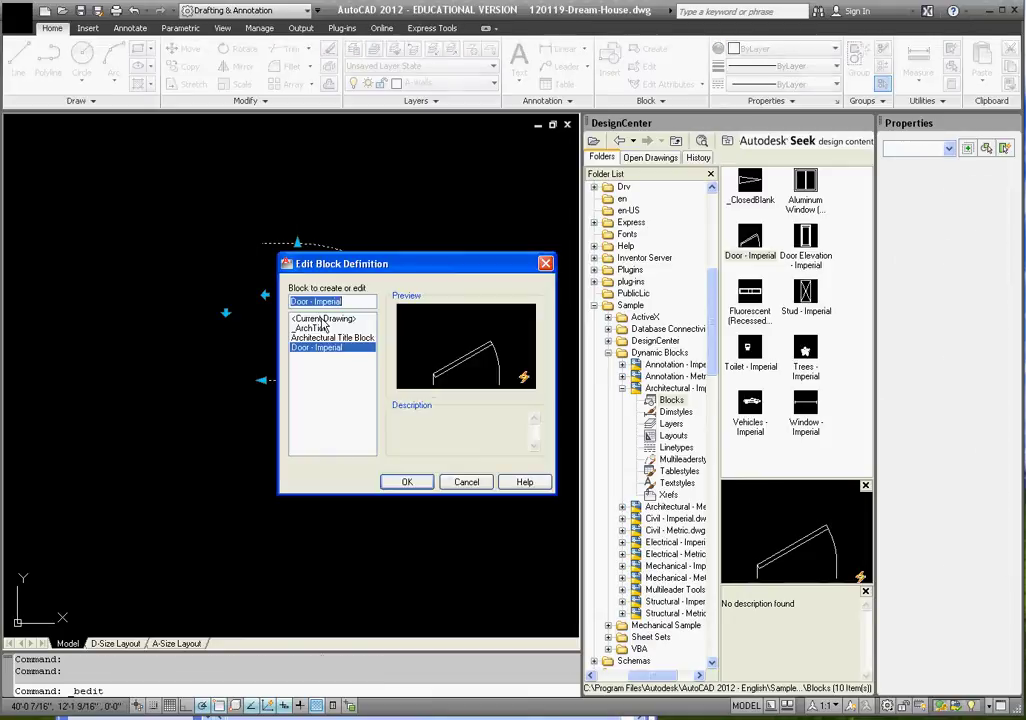
pyautogui.click(410, 481)
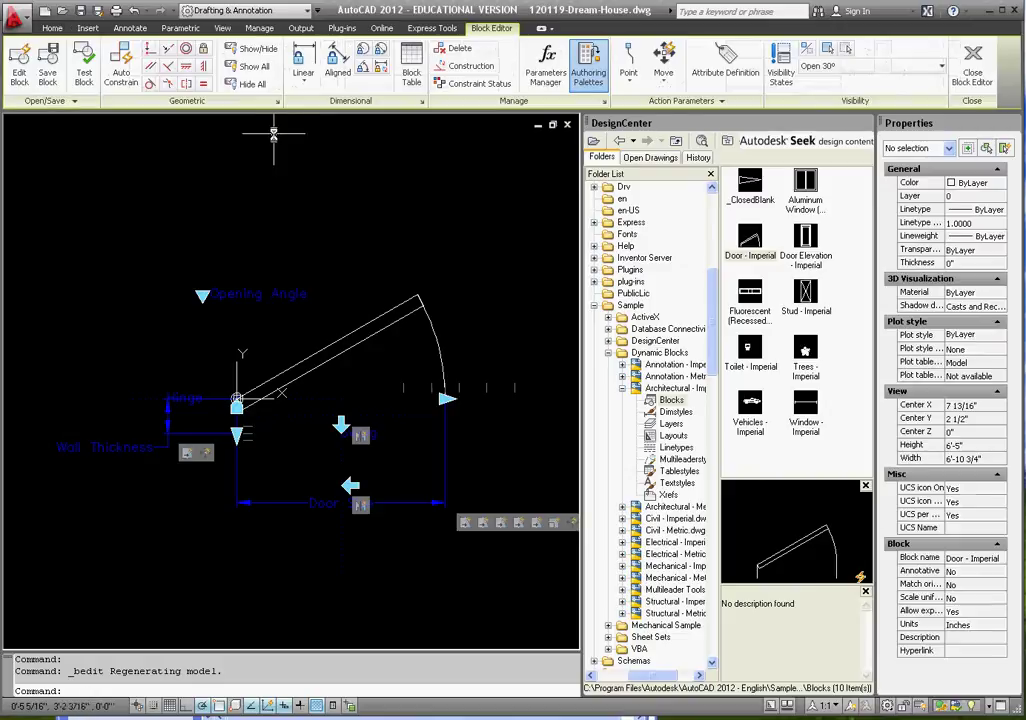
pyautogui.scroll(-2, 313, 209)
pyautogui.scroll(3, 240, 345)
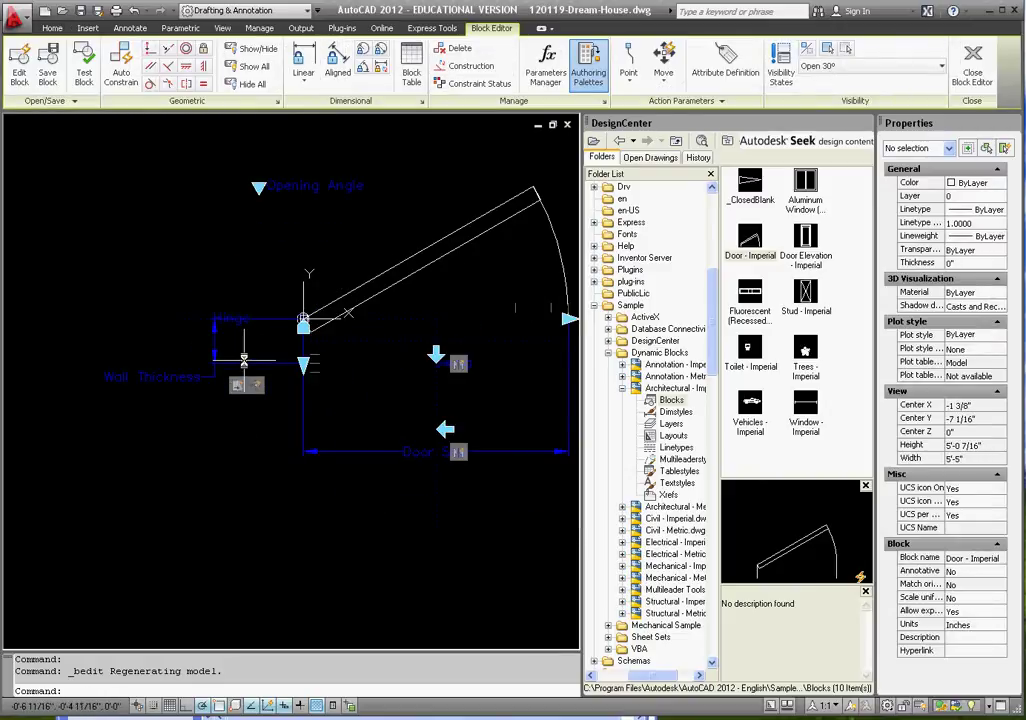
pyautogui.scroll(-2, 107, 360)
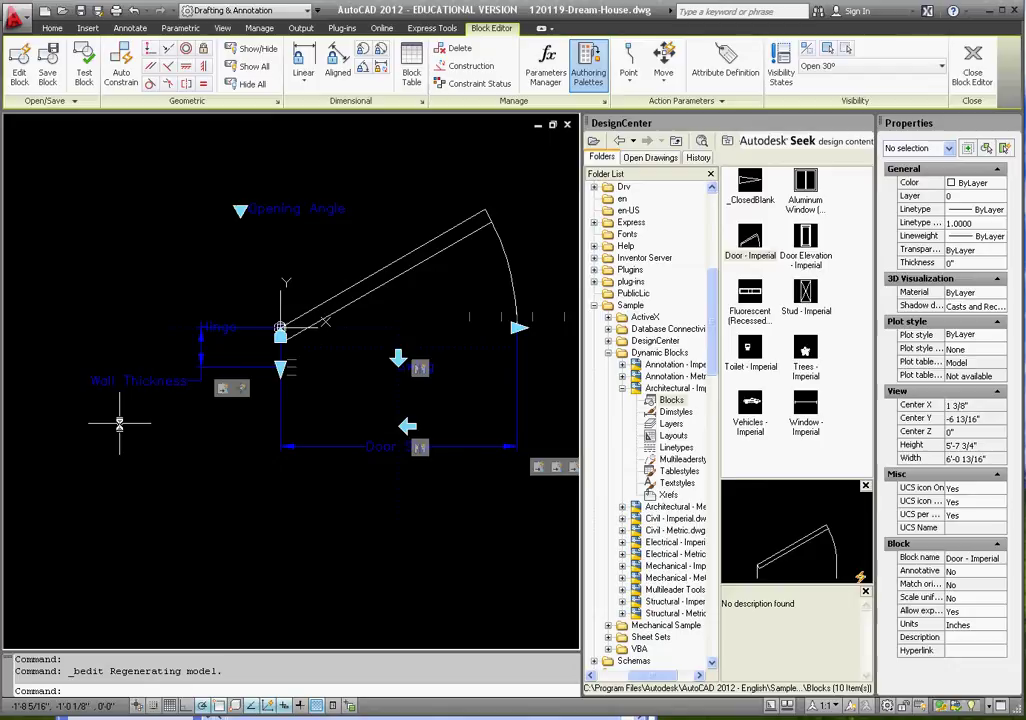
pyautogui.scroll(-2, 119, 415)
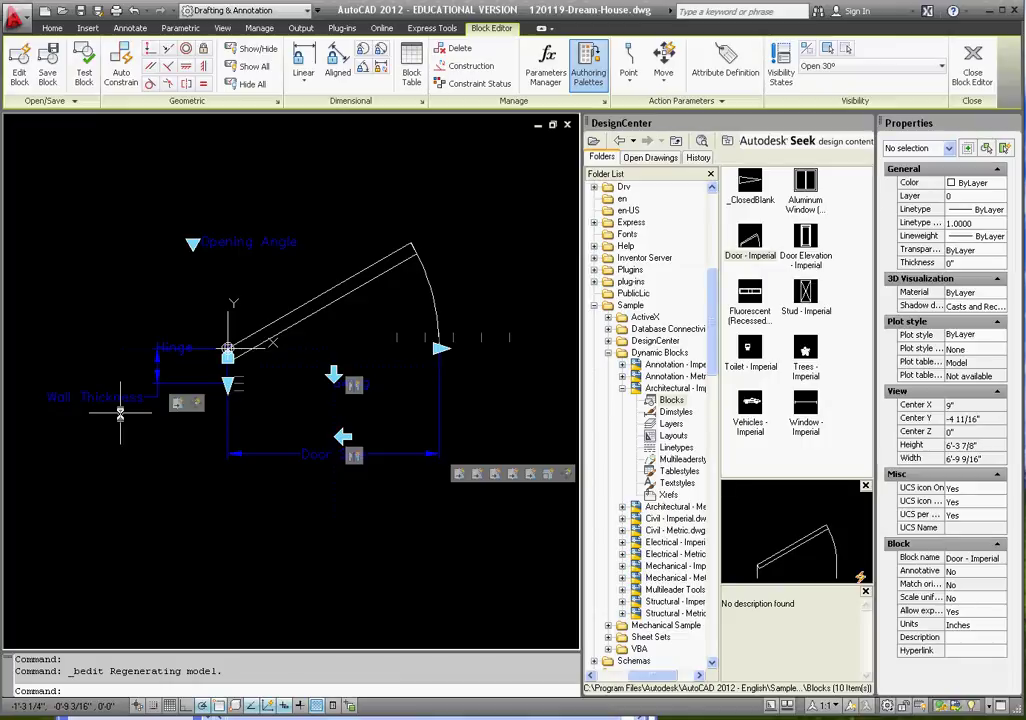
pyautogui.click(115, 335)
pyautogui.click(85, 300)
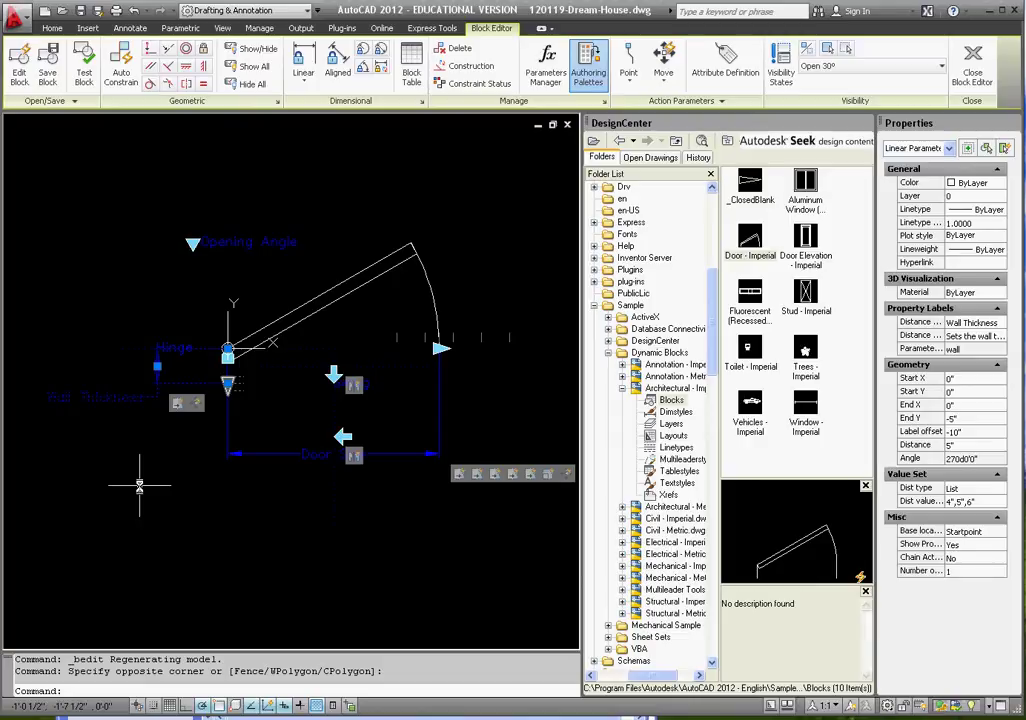
# Open the Wall Thickness parameter's Dist value list (4", 5", 6") from the Properties palette for editing.
pyautogui.moveTo(876, 432); pyautogui.dragTo(828, 433)
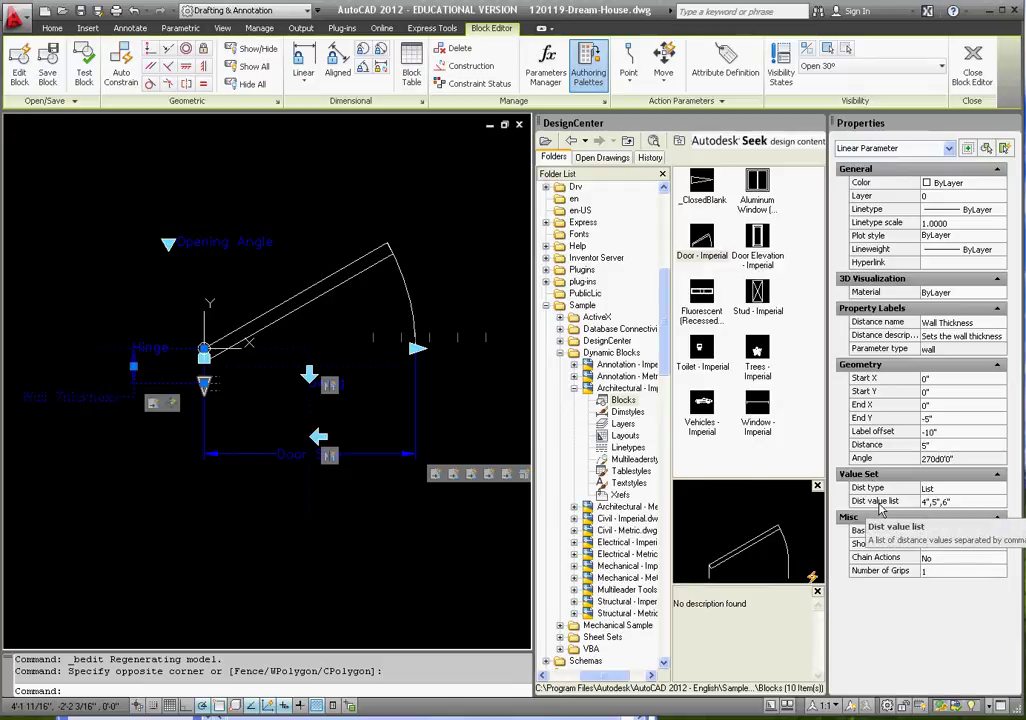
pyautogui.click(983, 510)
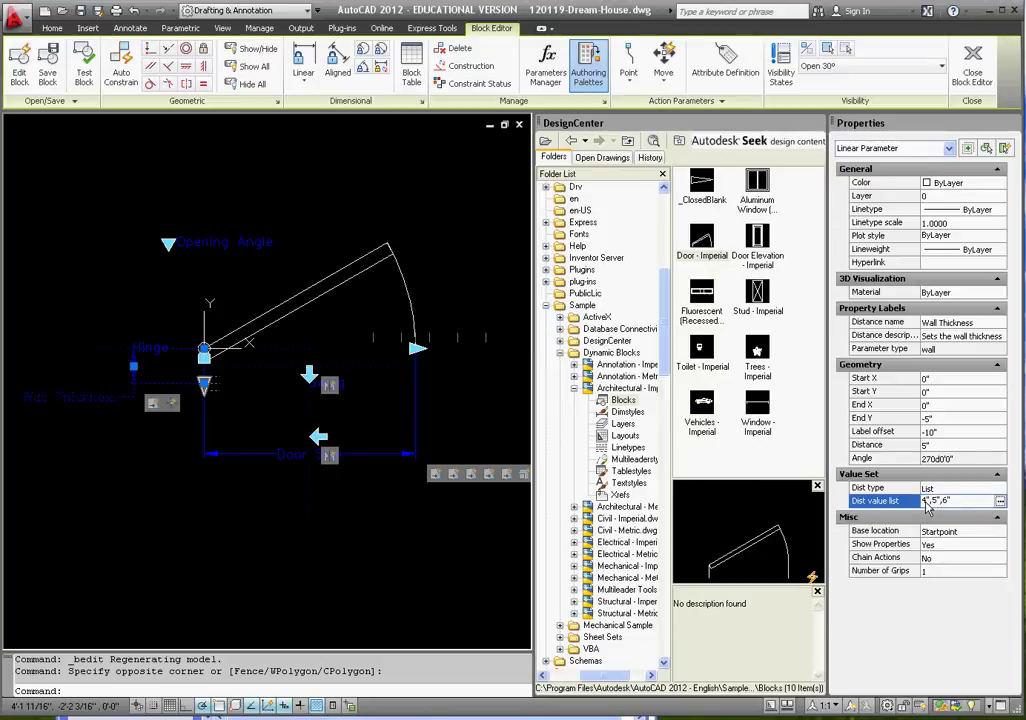
pyautogui.click(1000, 502)
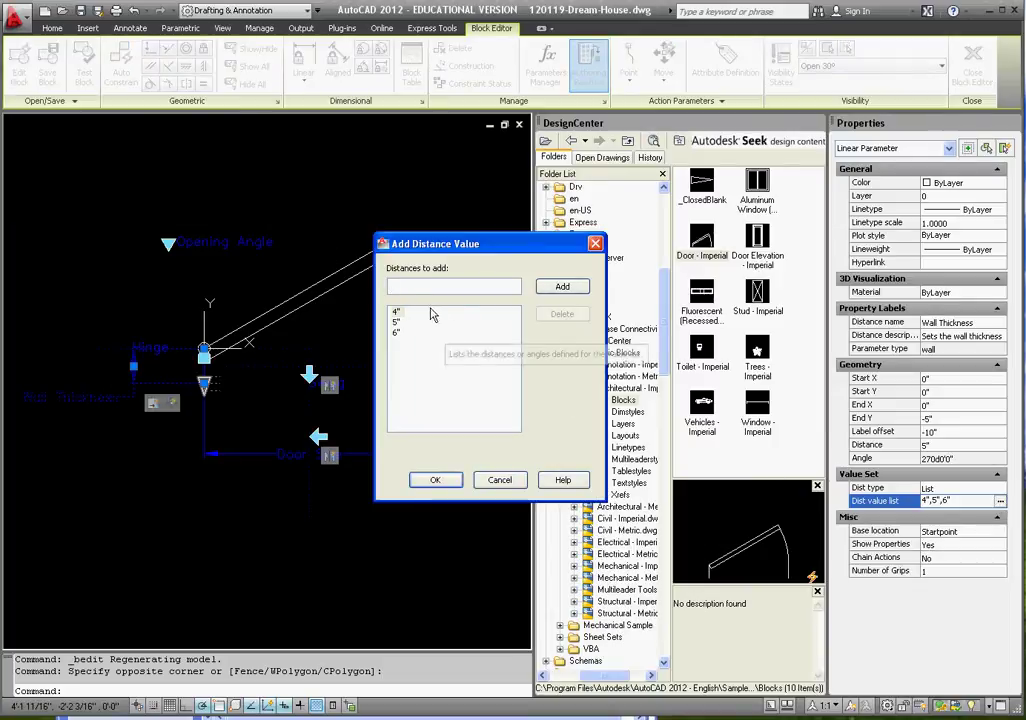
# Add 4.5 and 7.125 to the Wall Thickness distance list and confirm.
pyautogui.moveTo(497, 254); pyautogui.dragTo(437, 228)
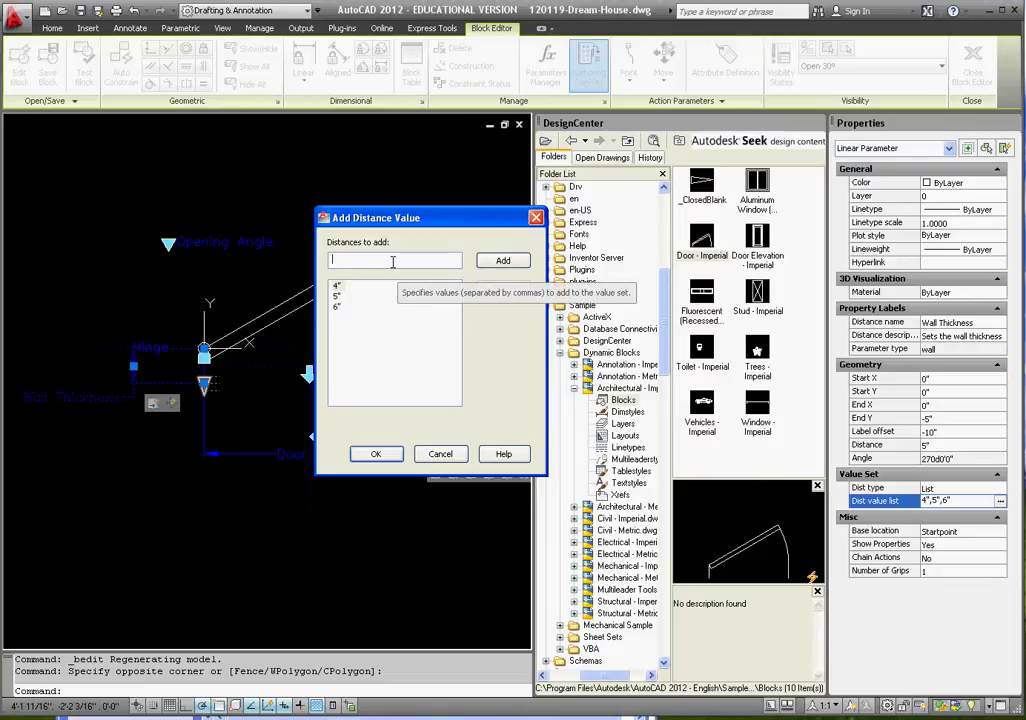
pyautogui.write('4.5')
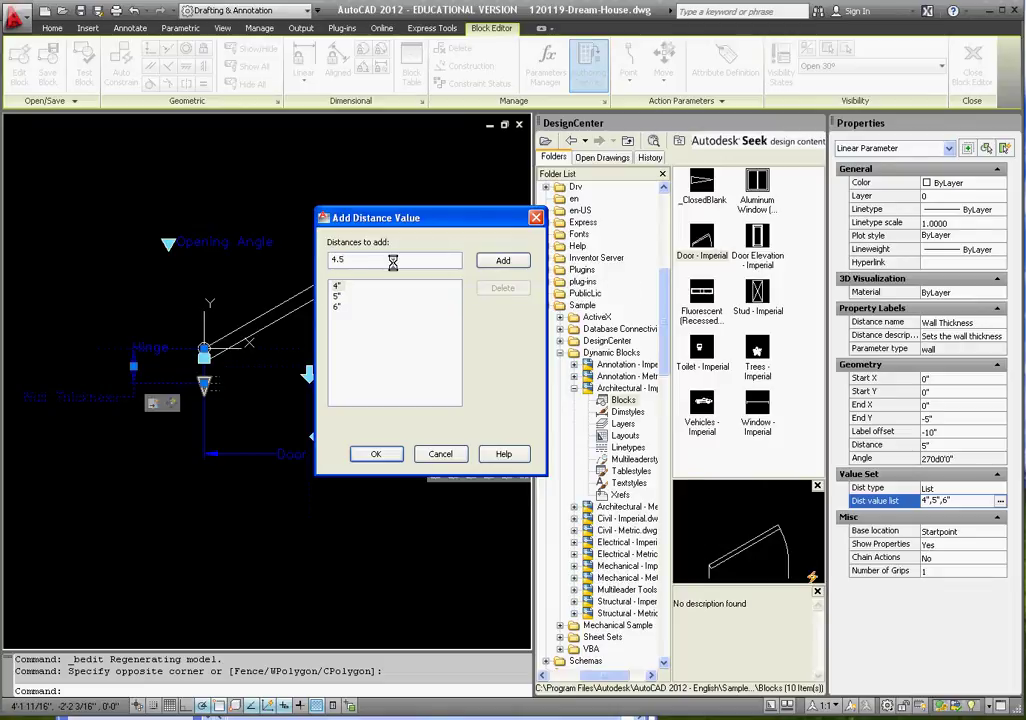
pyautogui.click(499, 260)
pyautogui.write('7')
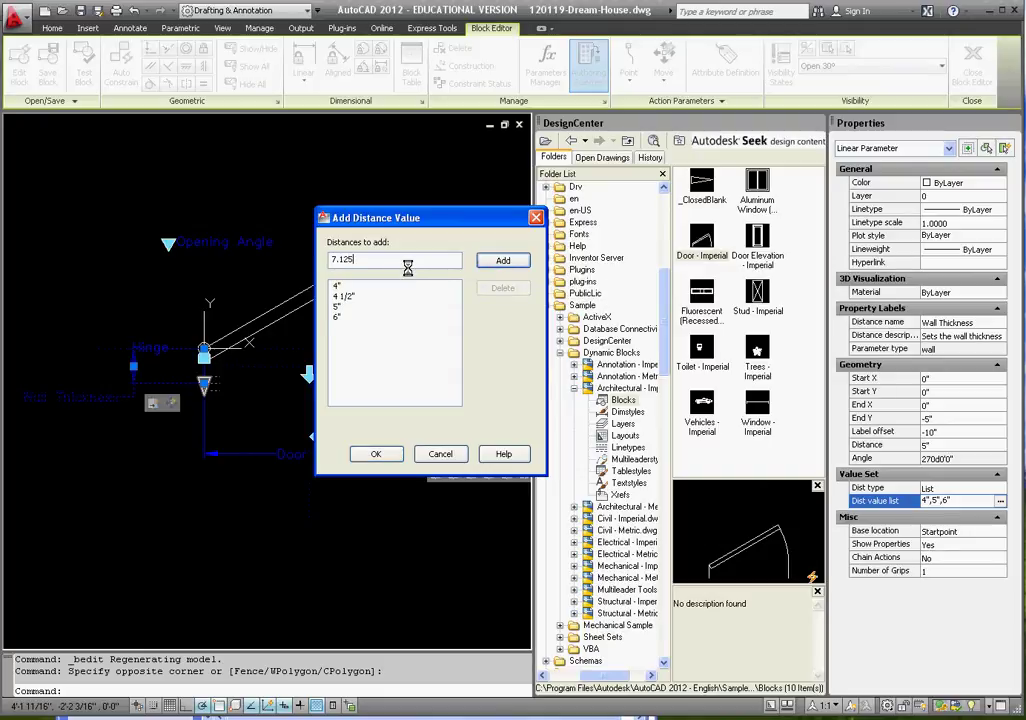
pyautogui.click(514, 266)
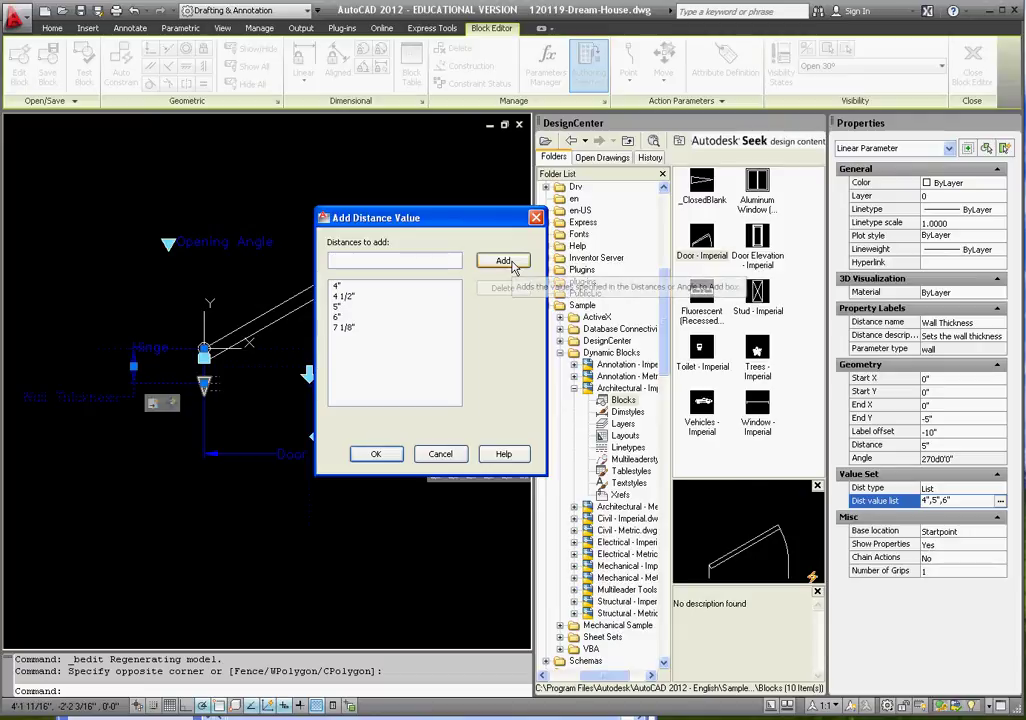
pyautogui.click(376, 455)
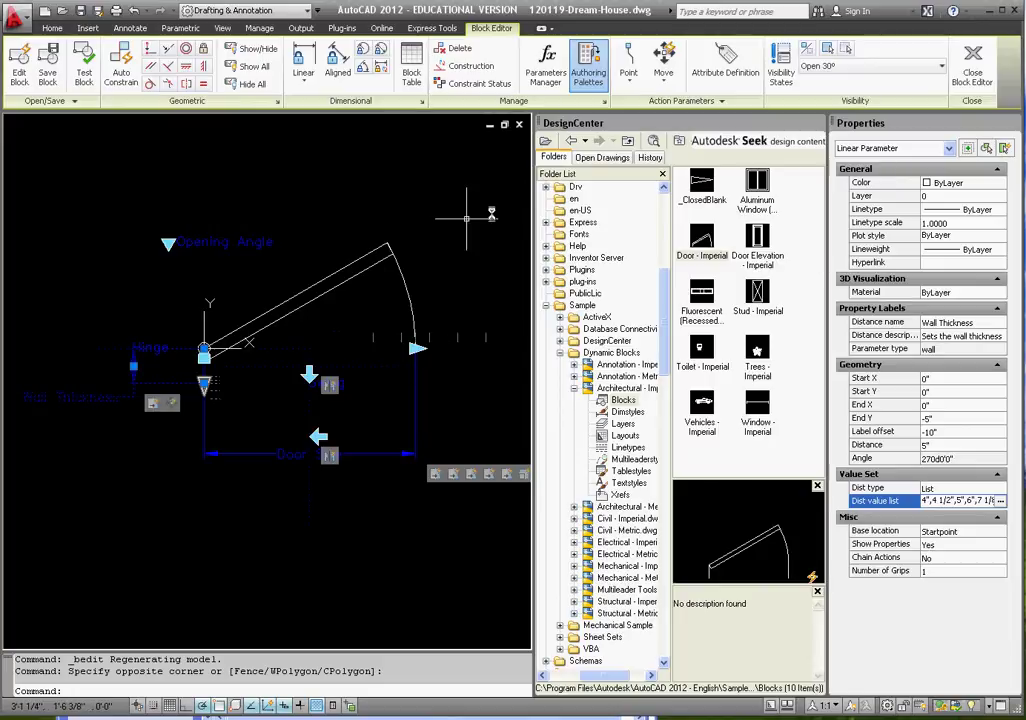
# Close the Block Editor, saving the changes to the door block.
pyautogui.click(973, 58)
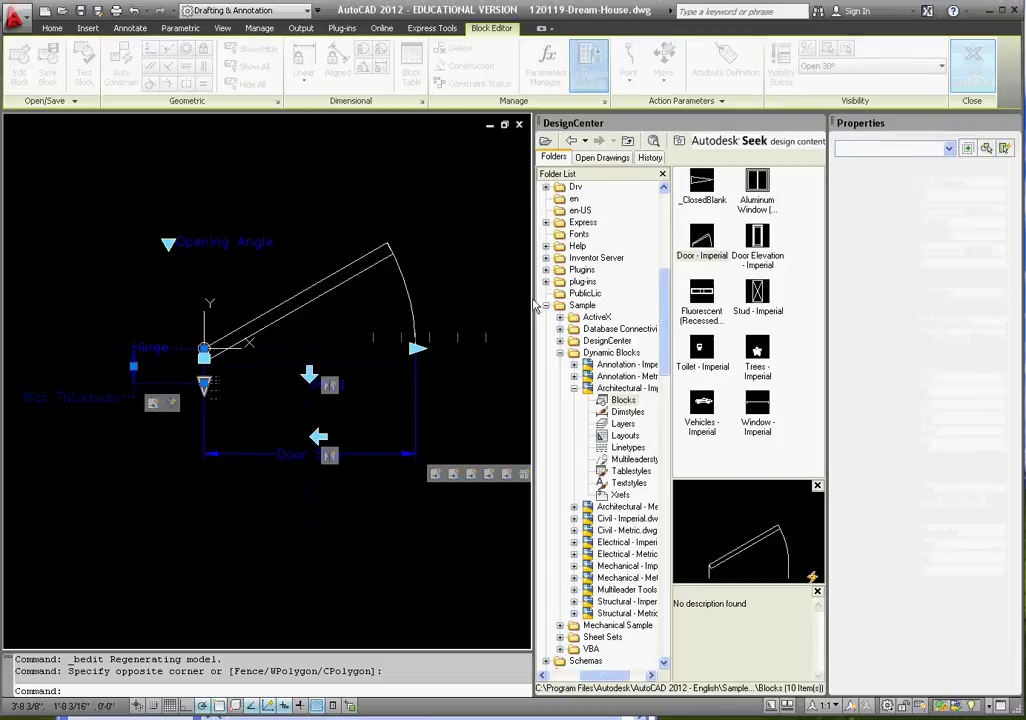
pyautogui.click(356, 372)
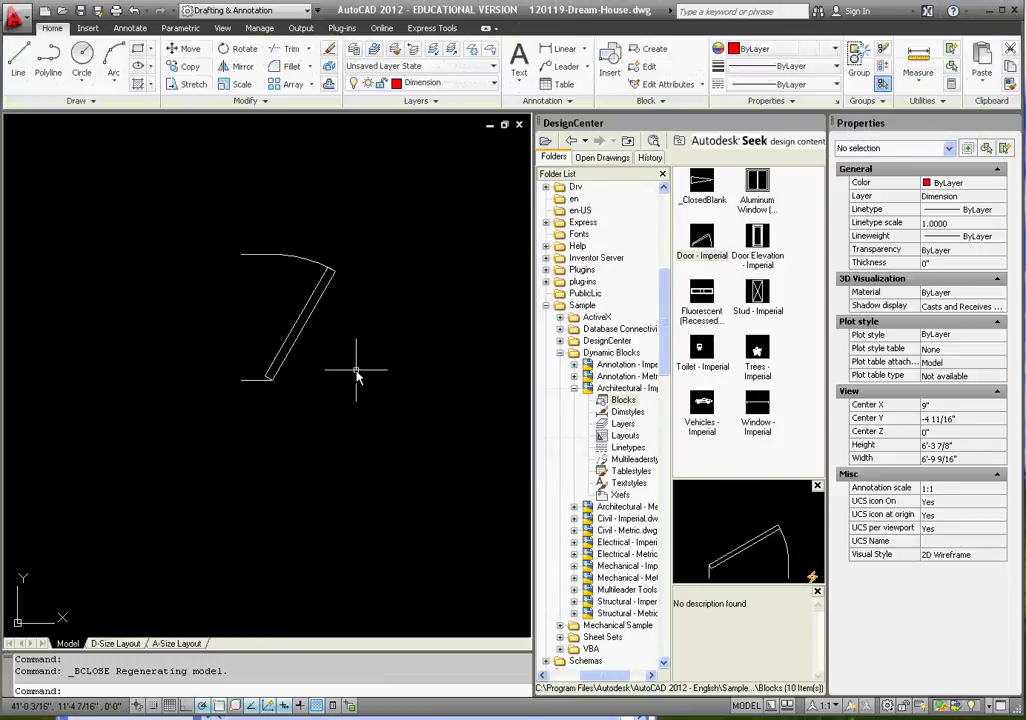
# Move the door by its base grip into the 12'-0" wall opening.
pyautogui.click(335, 343)
pyautogui.click(298, 340)
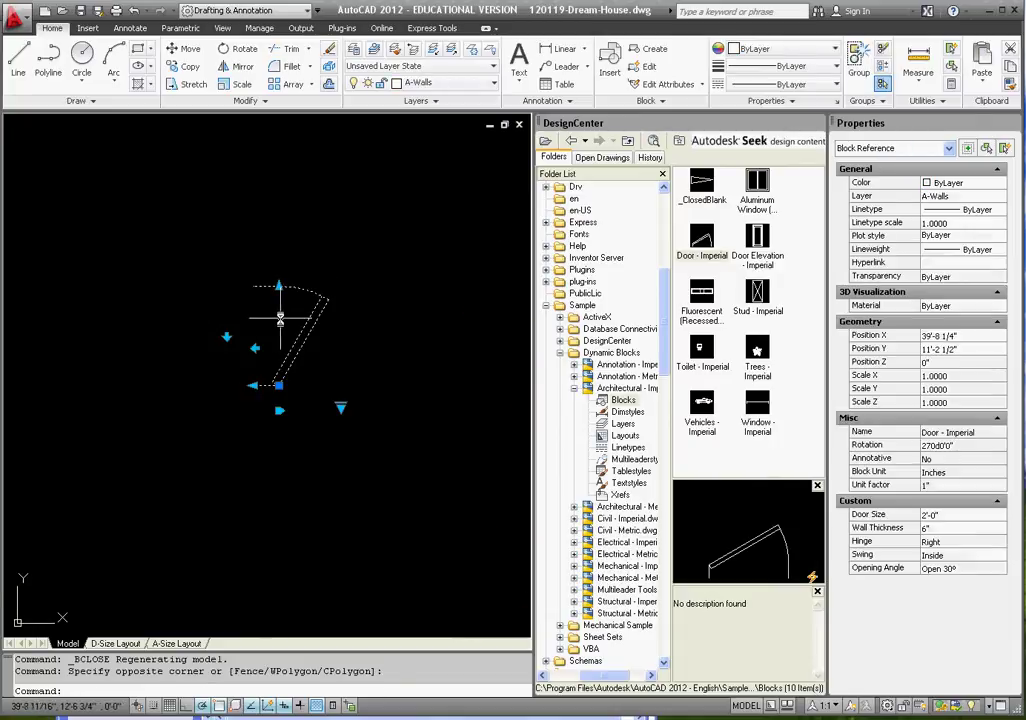
pyautogui.click(270, 389)
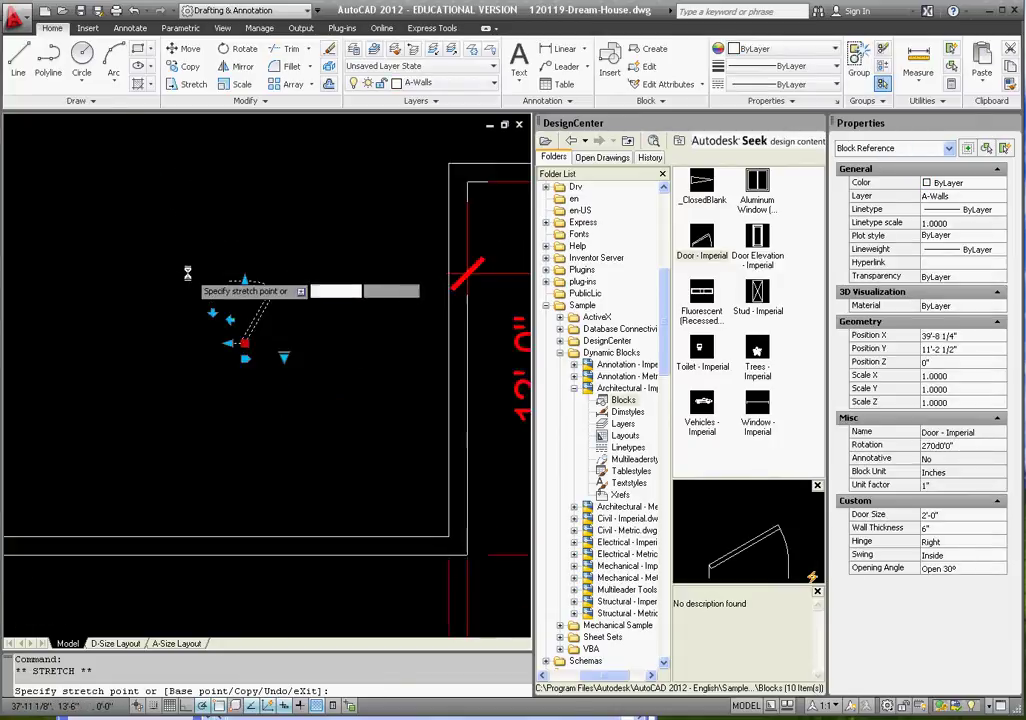
pyautogui.scroll(-2, 270, 340)
pyautogui.click(345, 313)
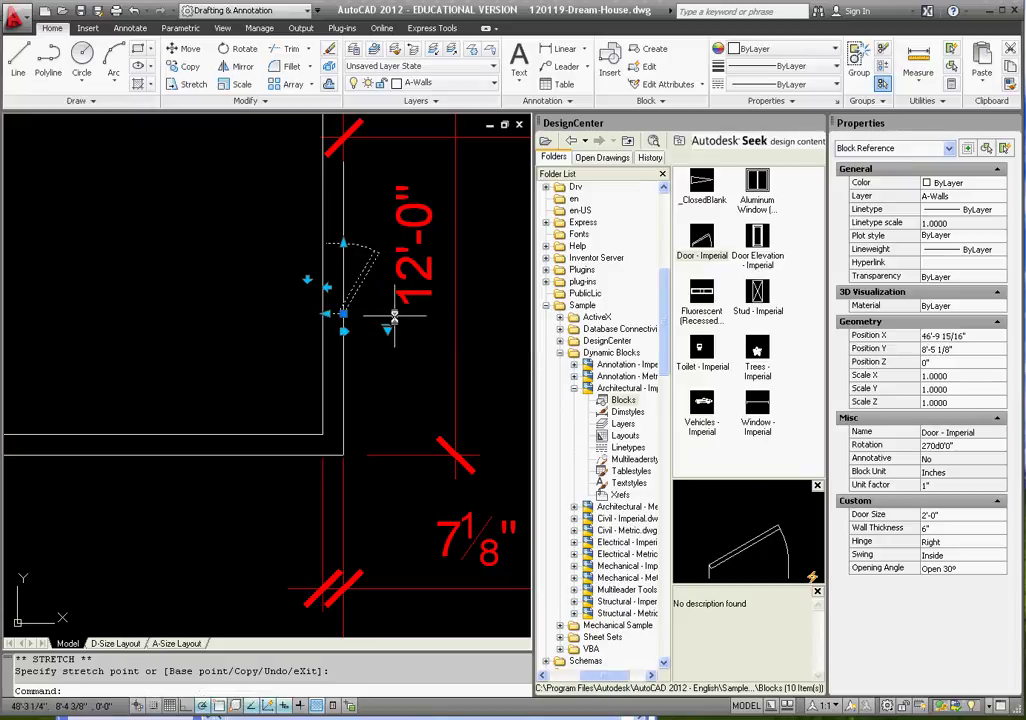
pyautogui.scroll(4, 355, 305)
pyautogui.press('Escape')
pyautogui.scroll(-3, 345, 310)
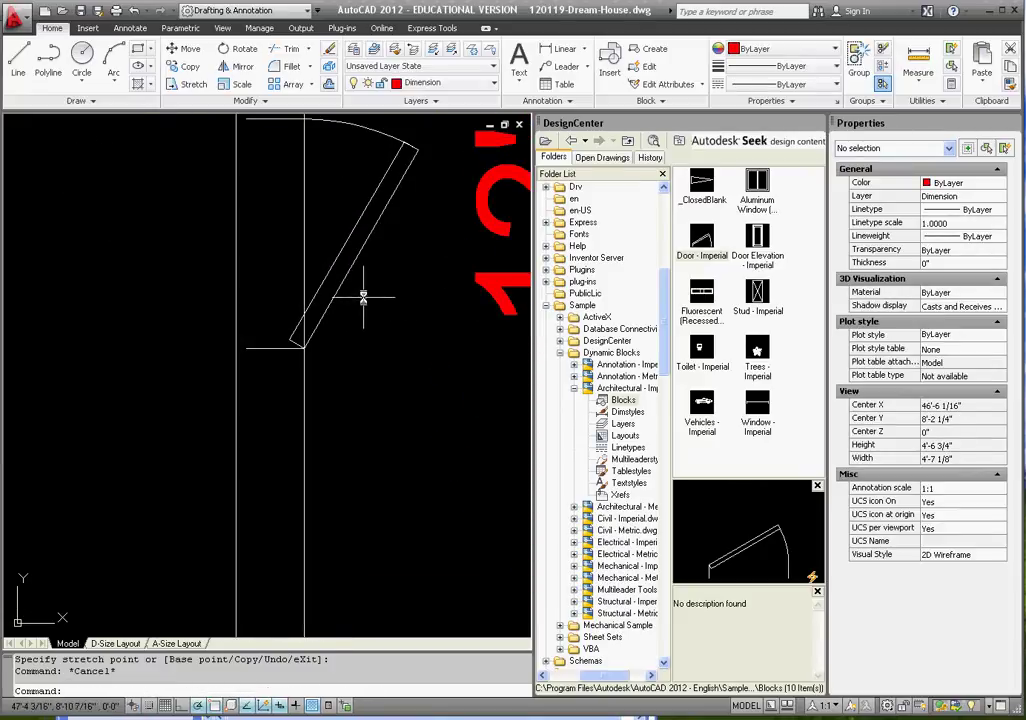
# Set the door's Wall Thickness to 7 1/8" to match the measured wall.
pyautogui.click(362, 293)
pyautogui.click(339, 258)
pyautogui.scroll(3, 249, 349)
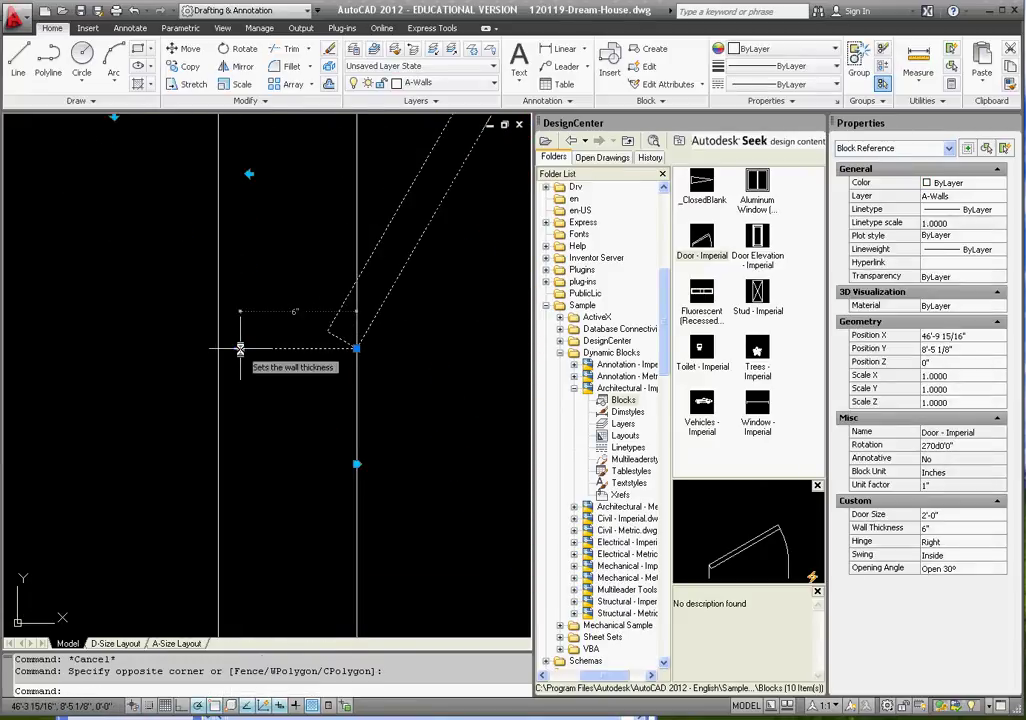
pyautogui.click(243, 349)
pyautogui.scroll(-3, 339, 378)
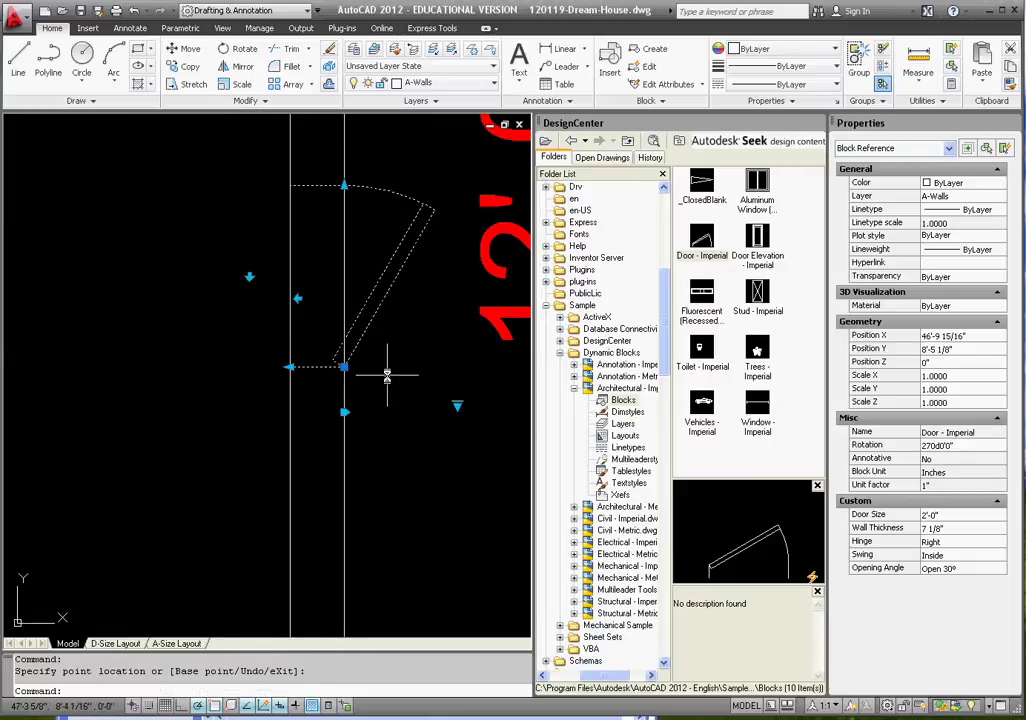
pyautogui.press('Escape')
pyautogui.press('Escape')
pyautogui.click(418, 330)
pyautogui.click(320, 230)
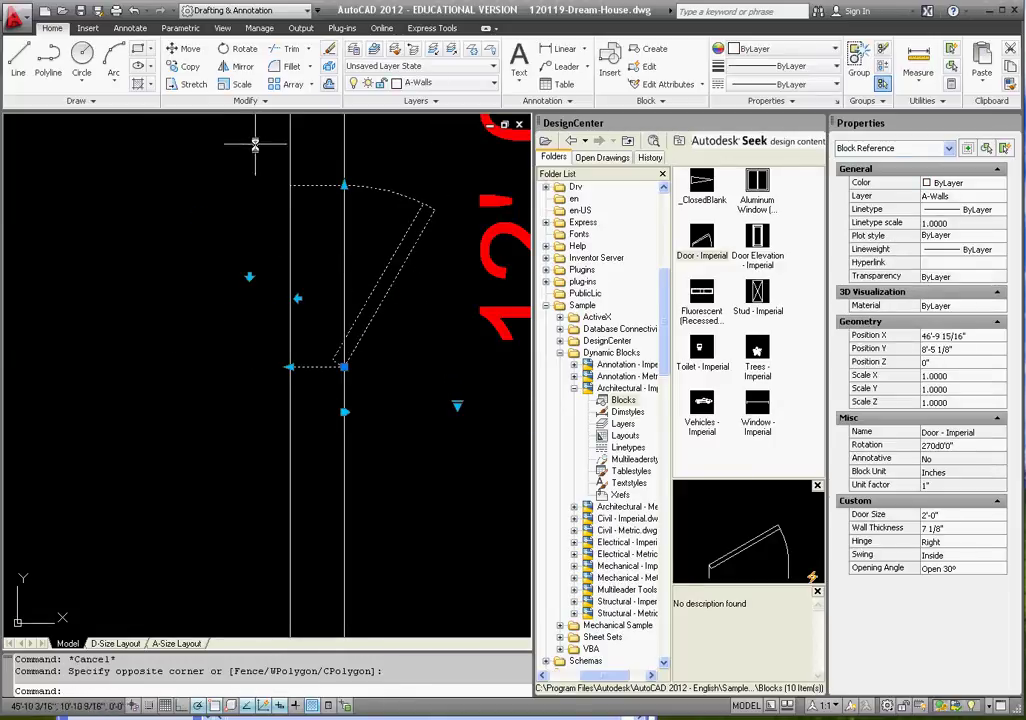
pyautogui.click(236, 66)
# Mirror the door across the opening, keeping the original, to form a pair of door leaves.
pyautogui.scroll(-2, 339, 287)
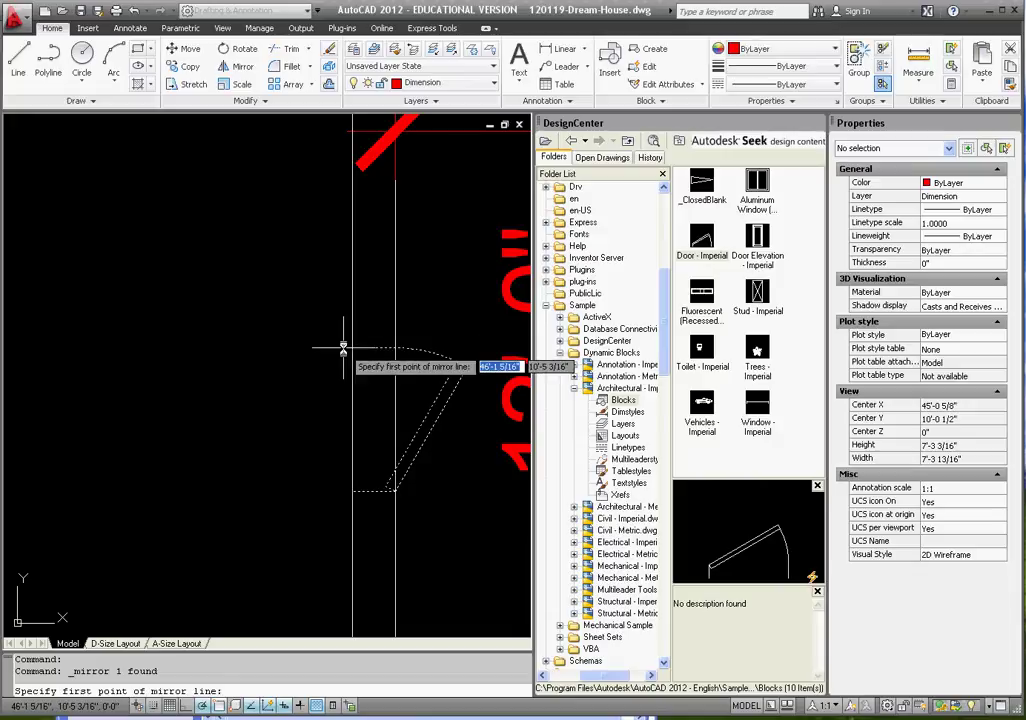
pyautogui.click(352, 348)
pyautogui.click(316, 348)
pyautogui.rightClick(316, 349)
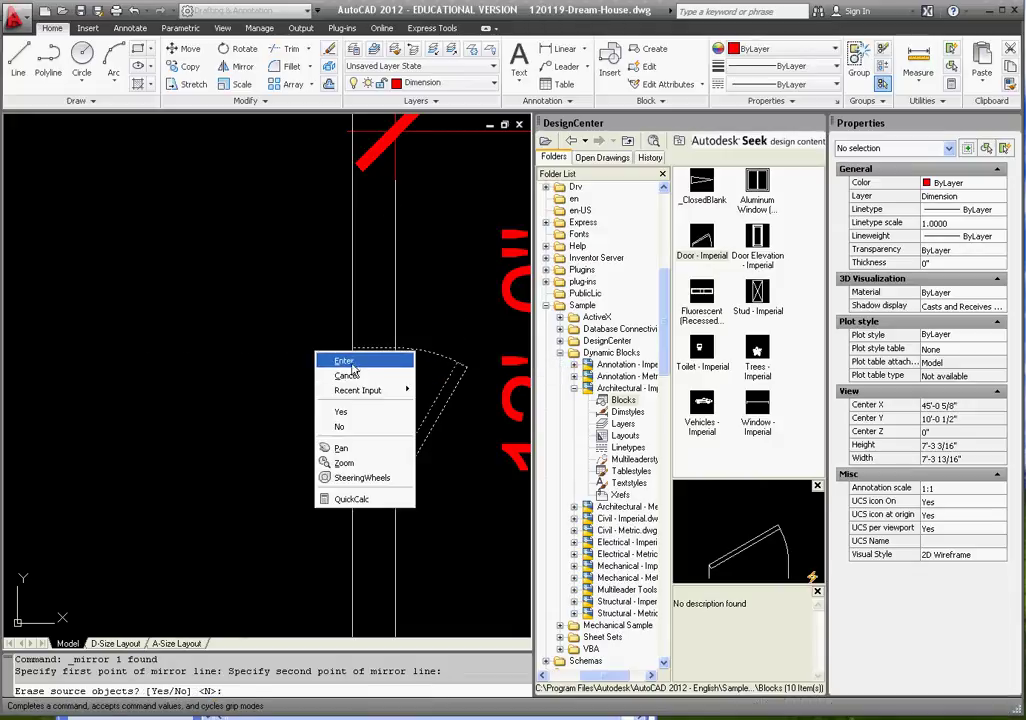
pyautogui.click(343, 361)
pyautogui.scroll(-3, 323, 368)
pyautogui.scroll(2, 323, 368)
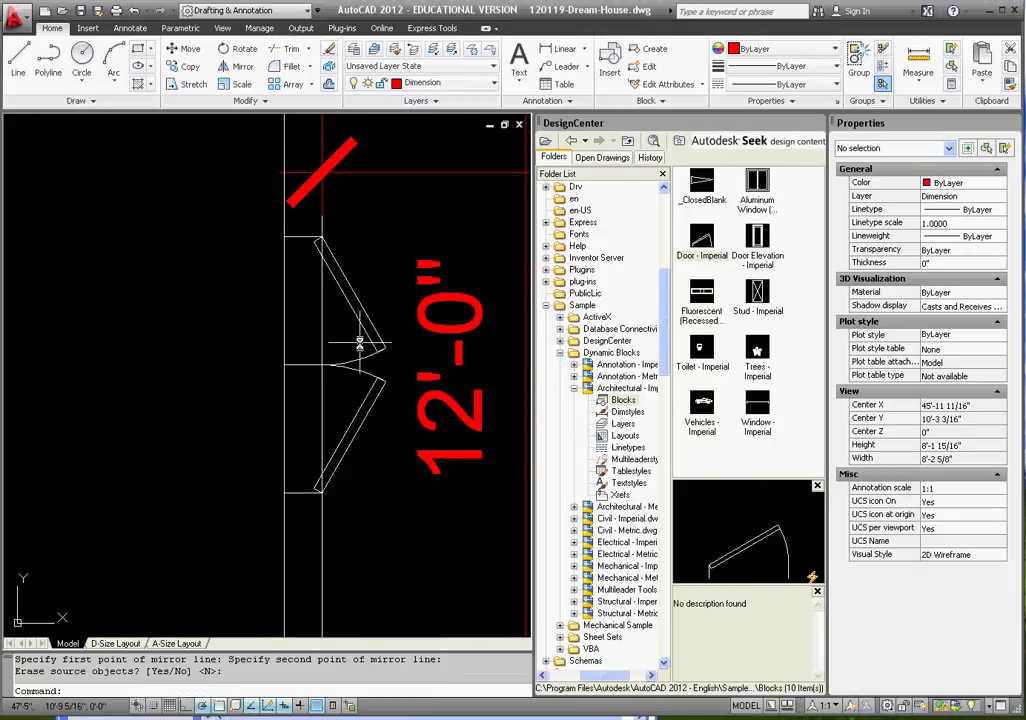
pyautogui.scroll(-1, 282, 366)
pyautogui.scroll(2, 298, 357)
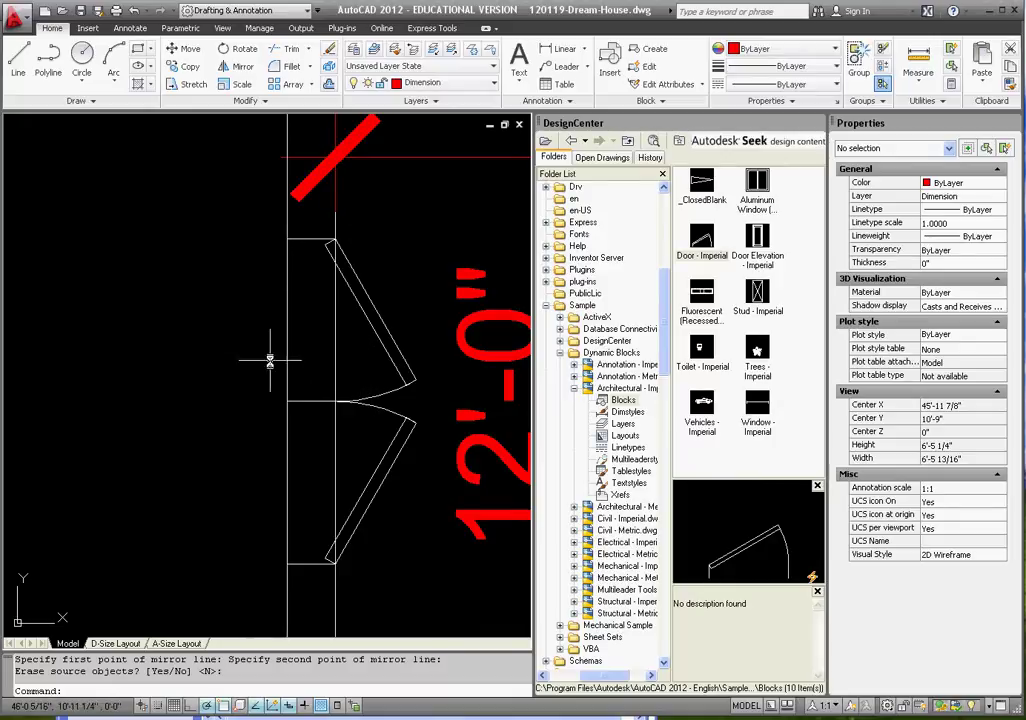
pyautogui.scroll(-2, 275, 350)
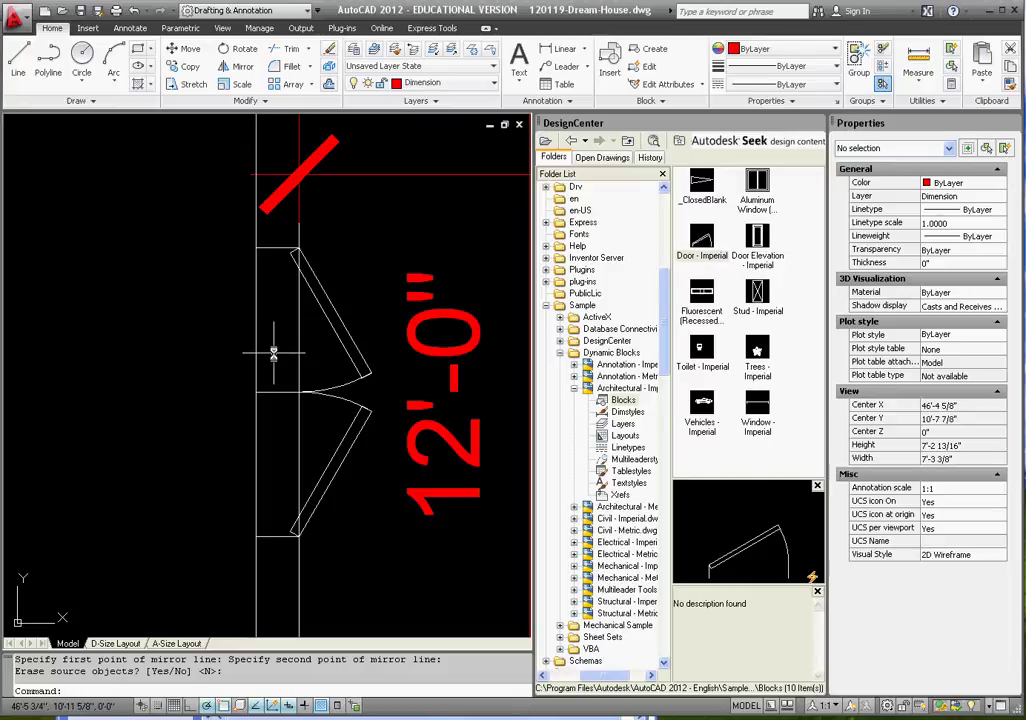
# Trim the wall line between the two doors, using the door lines as cutting edges.
pyautogui.click(277, 57)
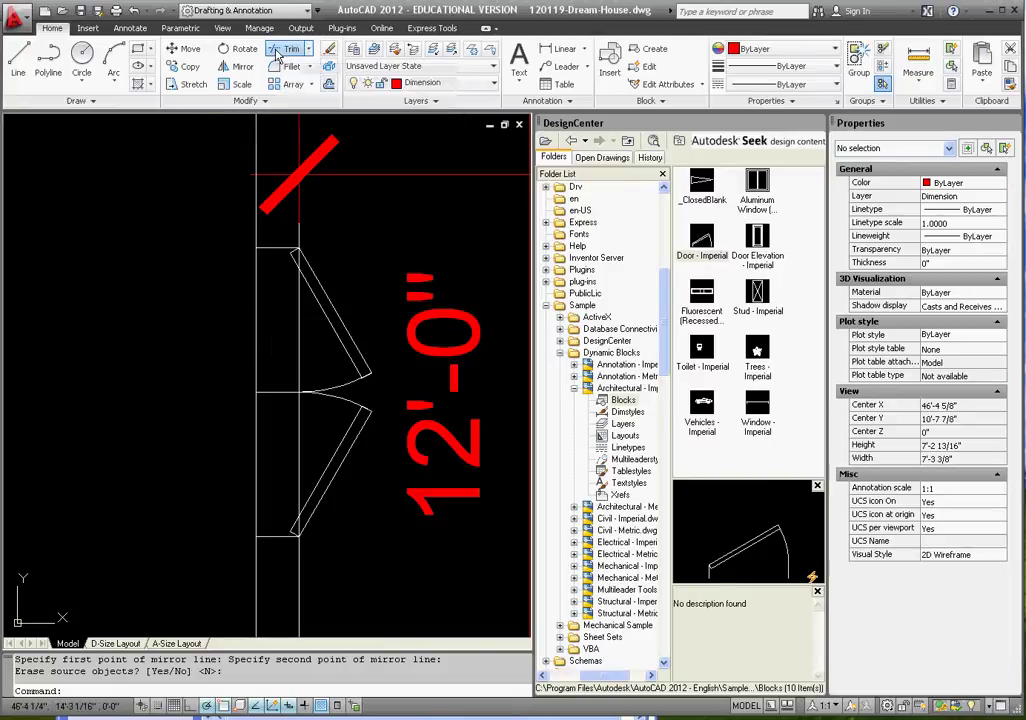
pyautogui.click(272, 248)
pyautogui.click(270, 537)
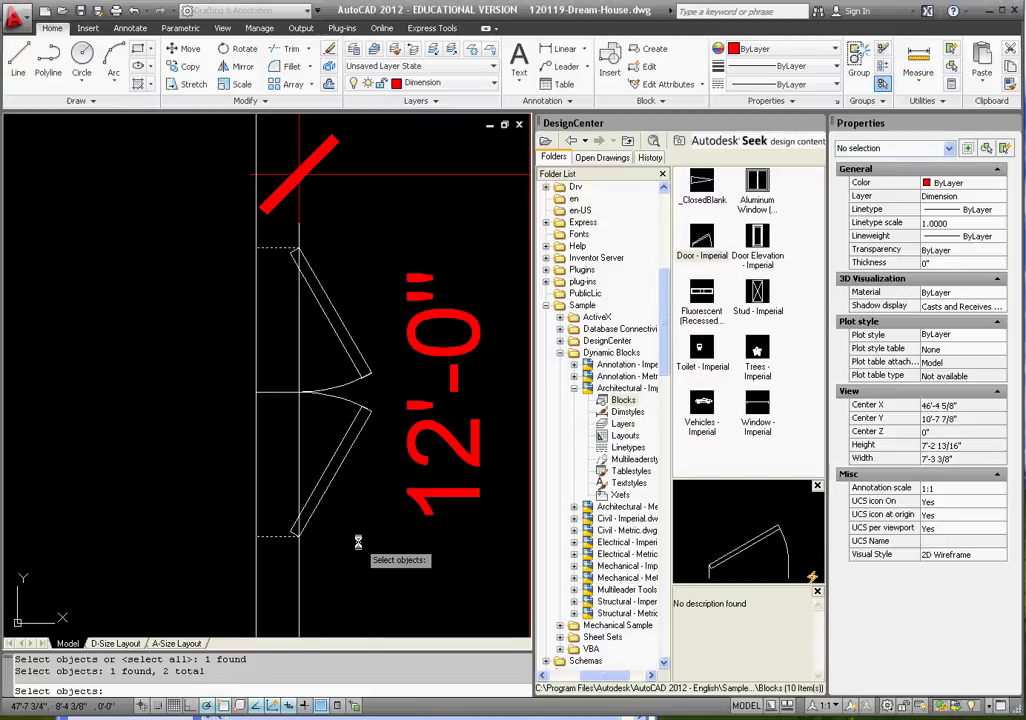
pyautogui.press('Return')
pyautogui.click(373, 508)
pyautogui.click(252, 430)
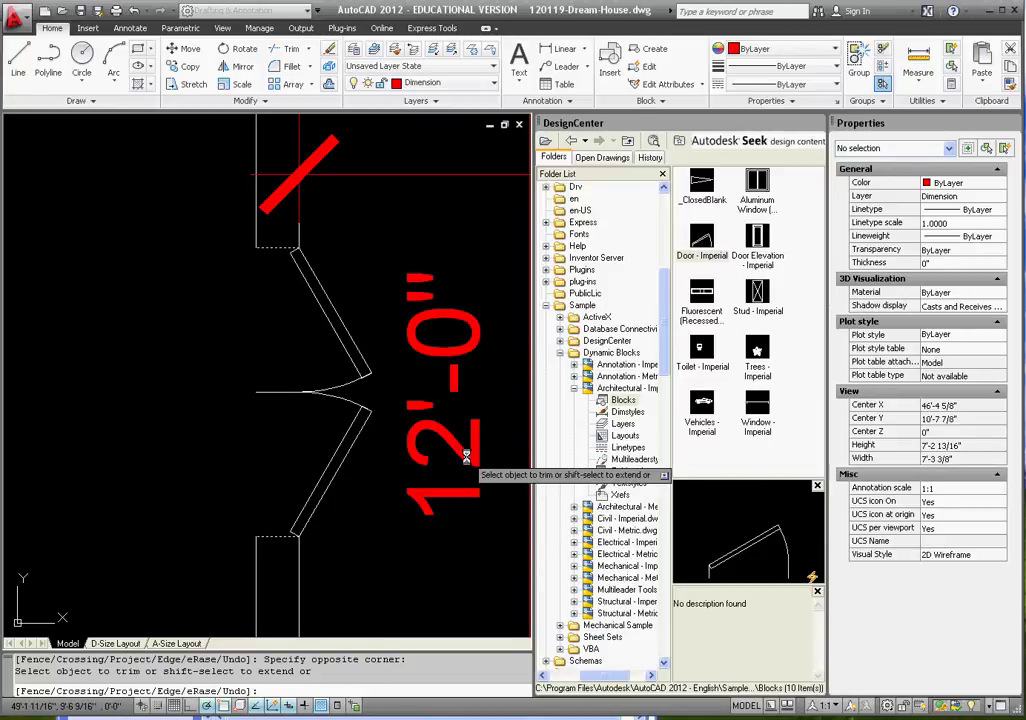
pyautogui.press('Escape')
pyautogui.scroll(2, 299, 458)
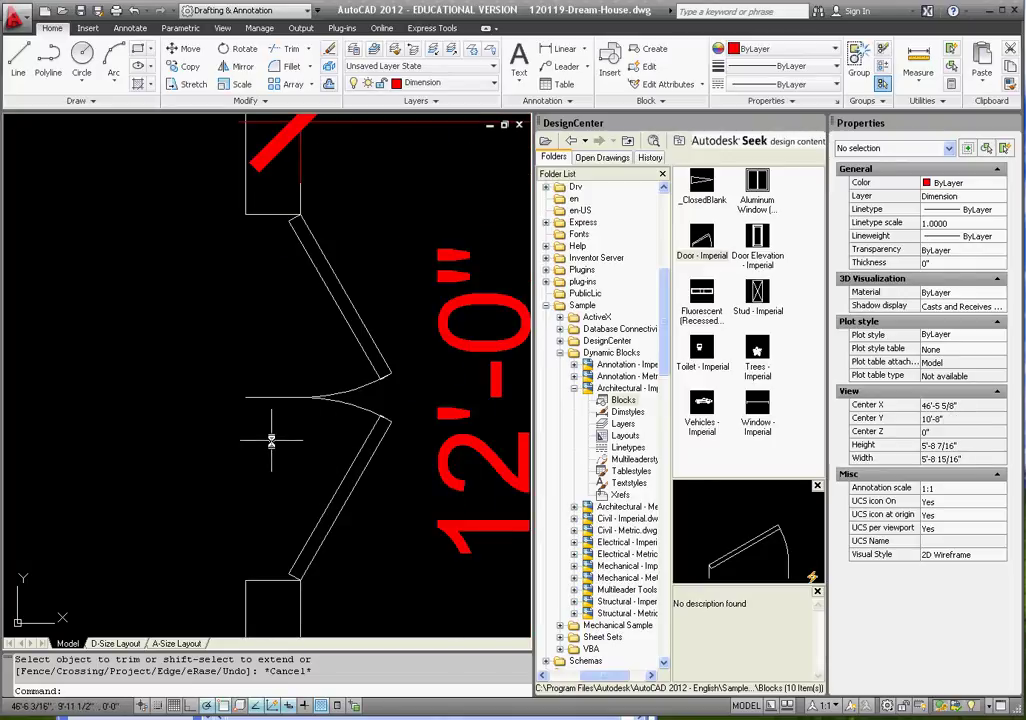
pyautogui.scroll(-3, 271, 440)
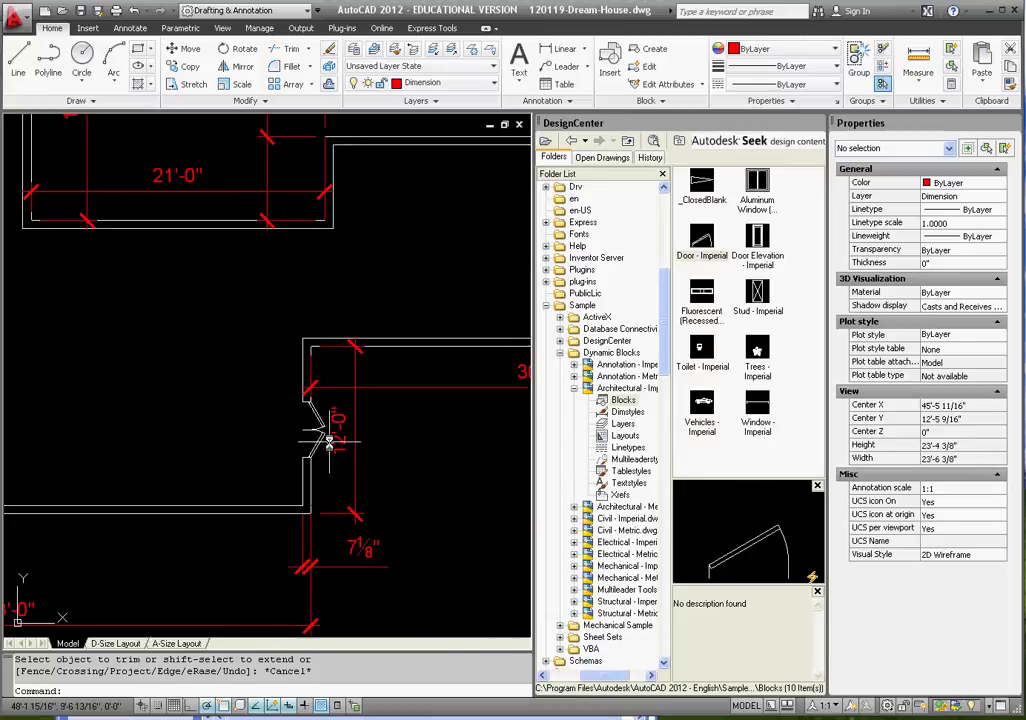
# Copy the door block onto another wall of the plan and select the copy.
pyautogui.scroll(2, 296, 457)
pyautogui.click(296, 457)
pyautogui.click(320, 417)
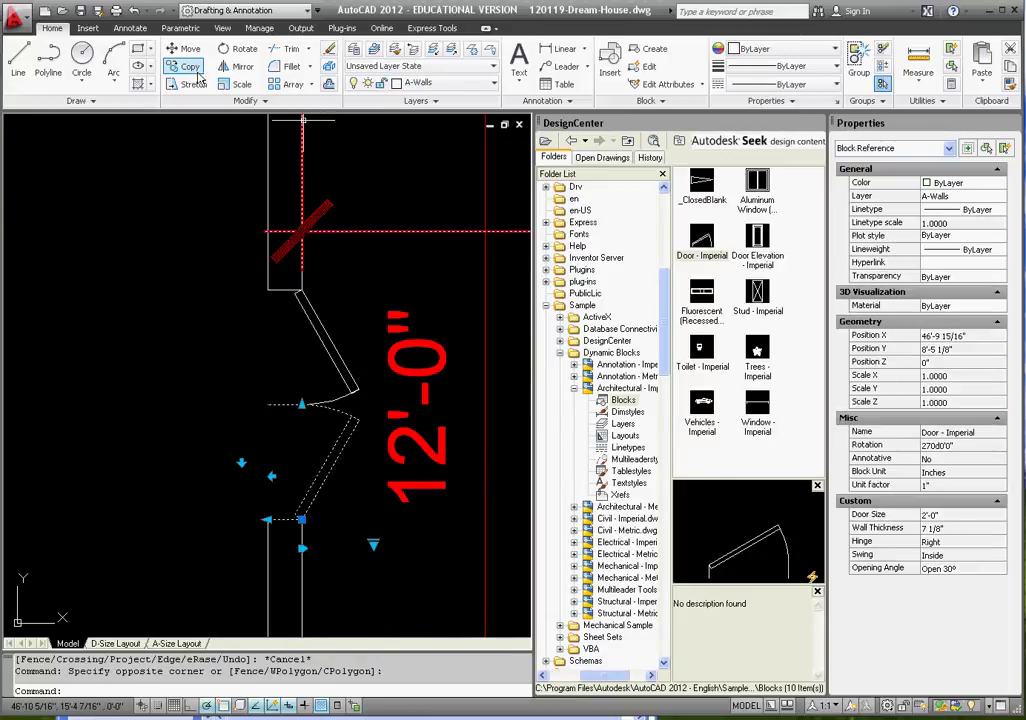
pyautogui.click(183, 66)
pyautogui.click(300, 520)
pyautogui.scroll(-4, 348, 477)
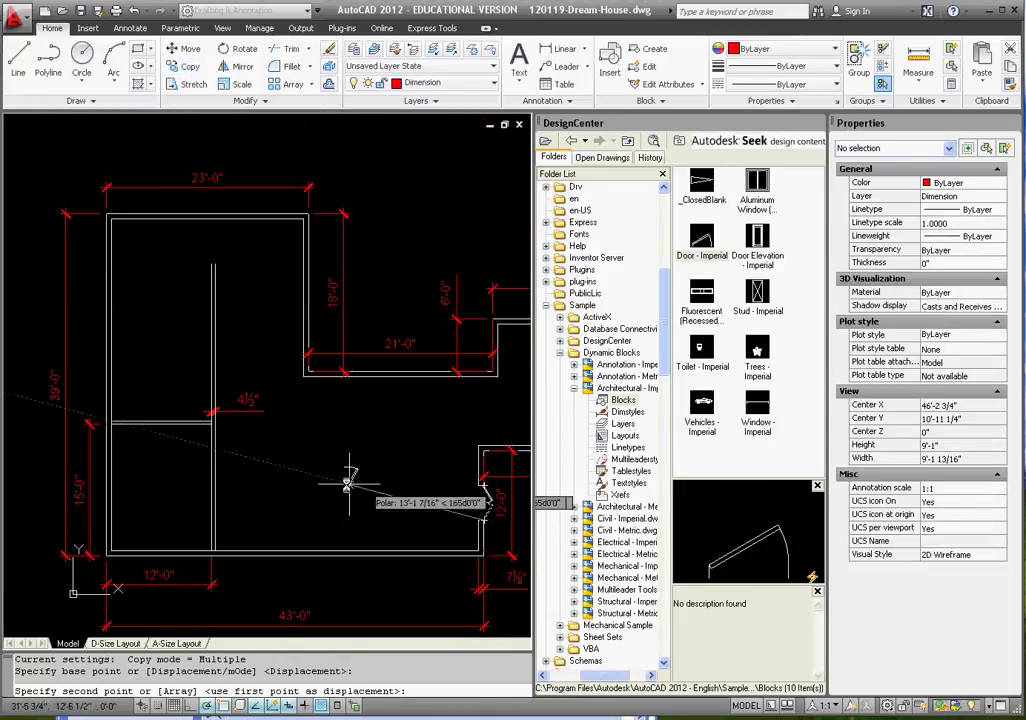
pyautogui.scroll(2, 150, 505)
pyautogui.click(181, 517)
pyautogui.scroll(5, 181, 517)
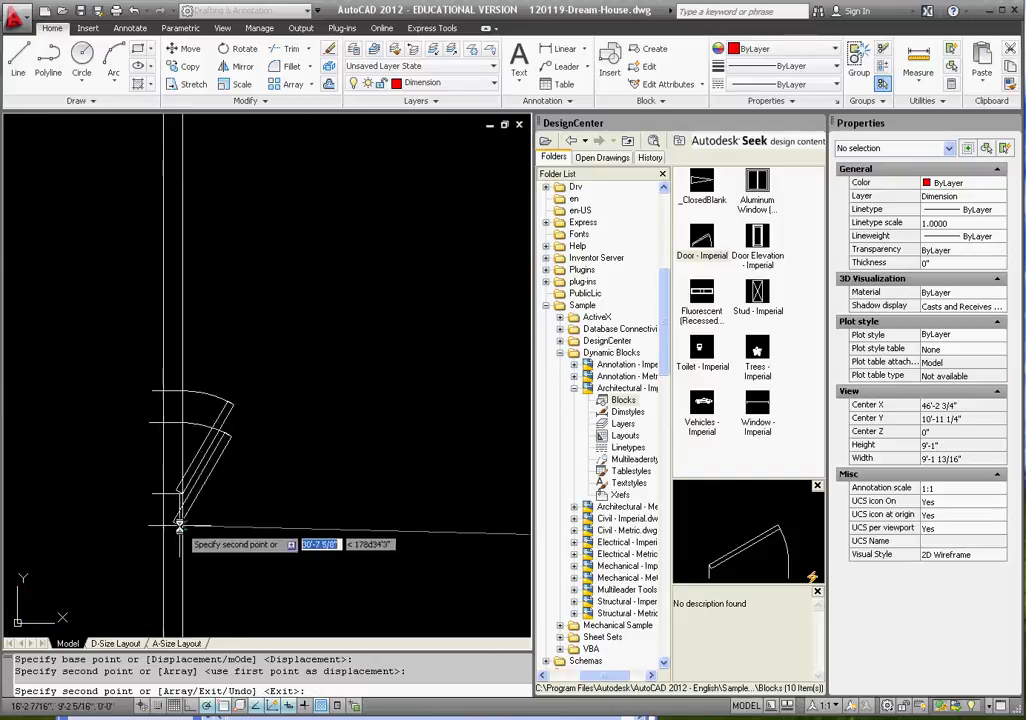
pyautogui.press('Escape')
pyautogui.click(339, 273)
pyautogui.click(153, 345)
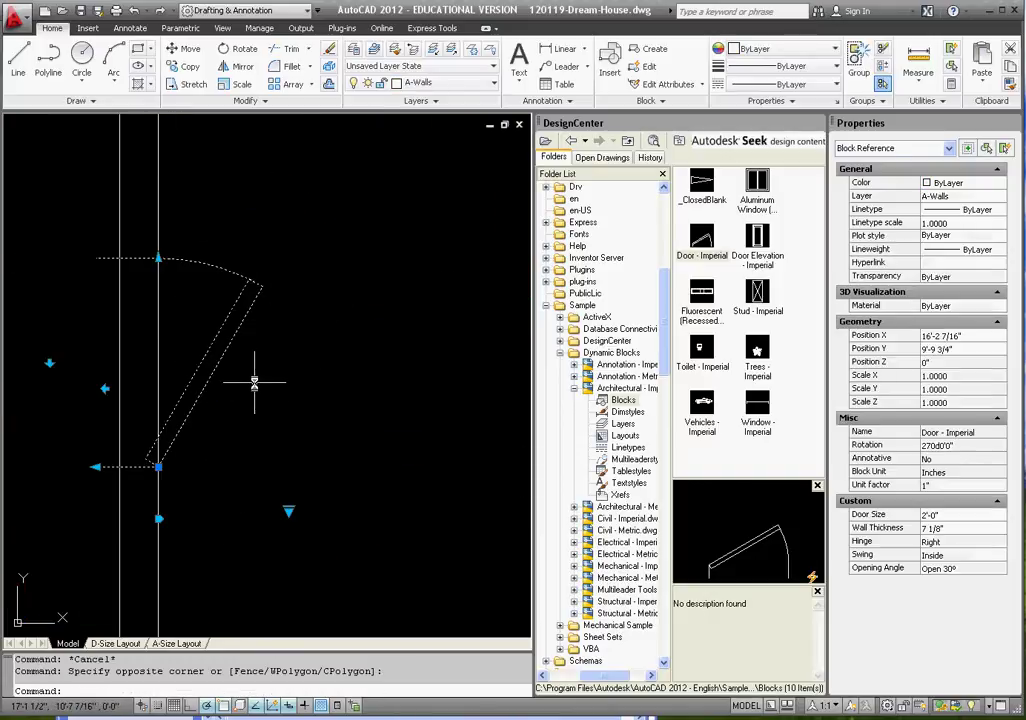
# Flip the copied door to swing outside and reduce its Wall Thickness to 4 1/2".
pyautogui.click(104, 388)
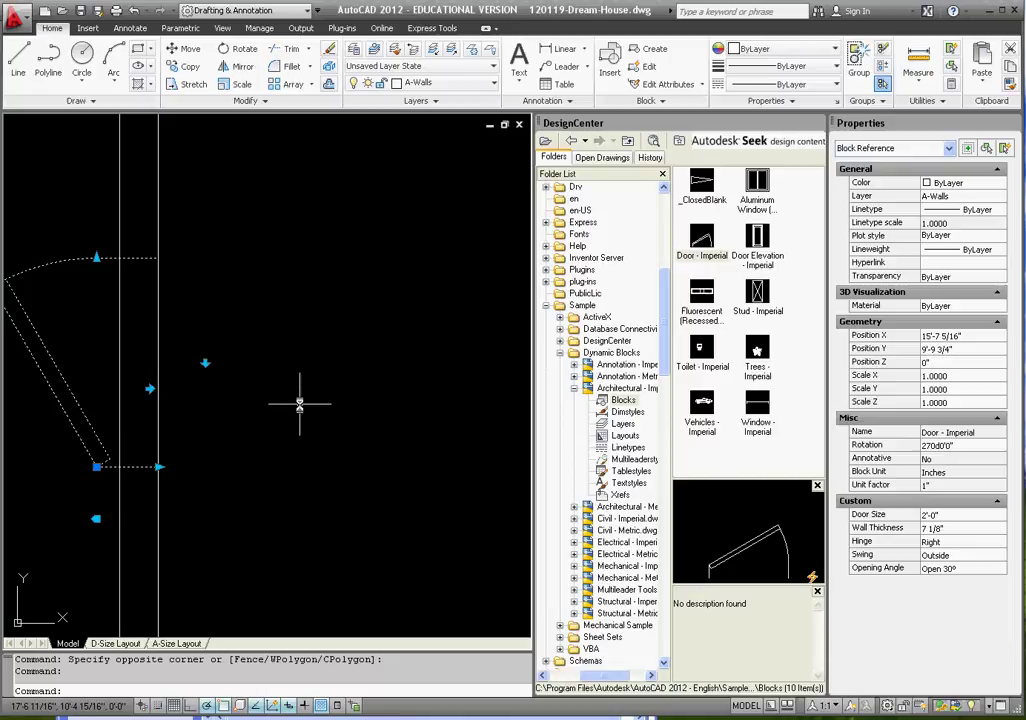
pyautogui.scroll(3, 105, 470)
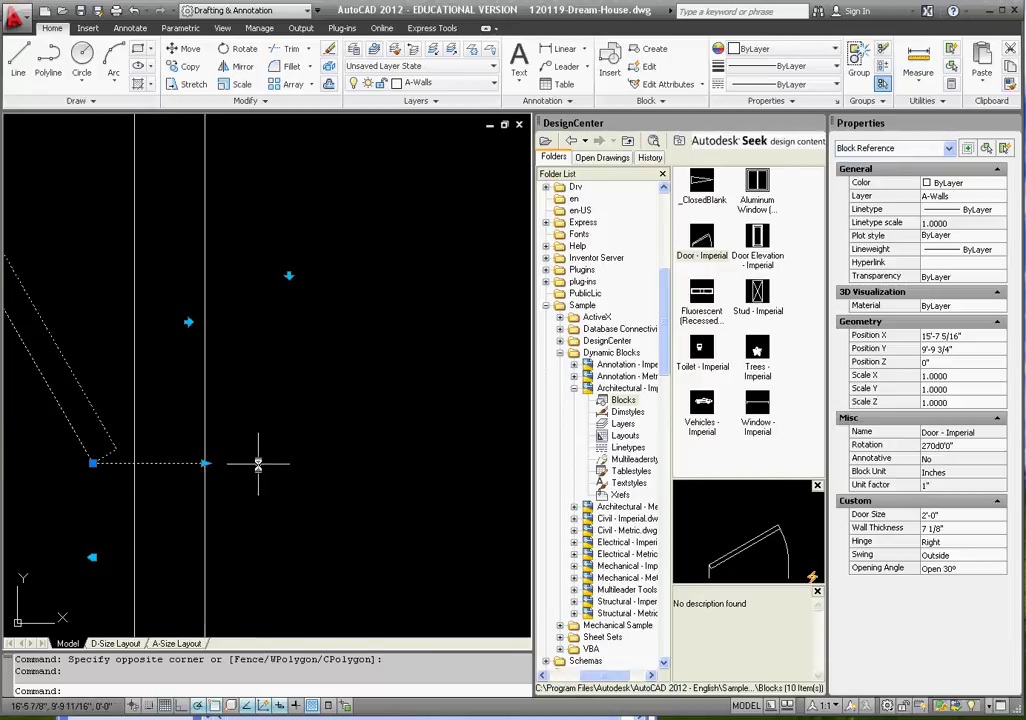
pyautogui.scroll(-2, 307, 463)
pyautogui.scroll(3, 170, 500)
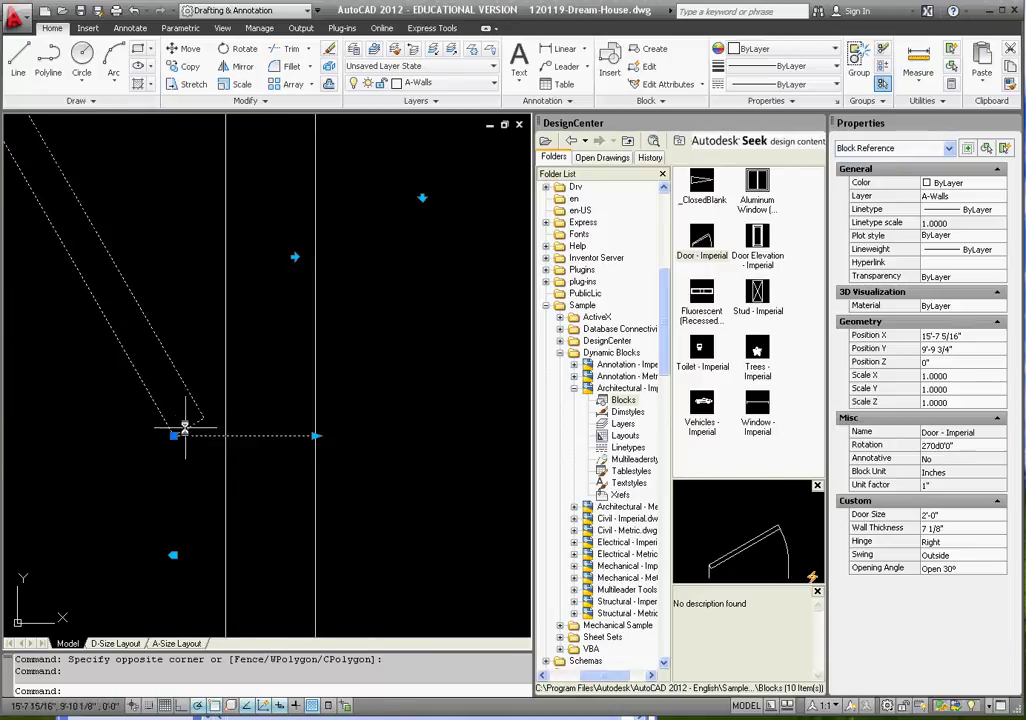
pyautogui.click(172, 436)
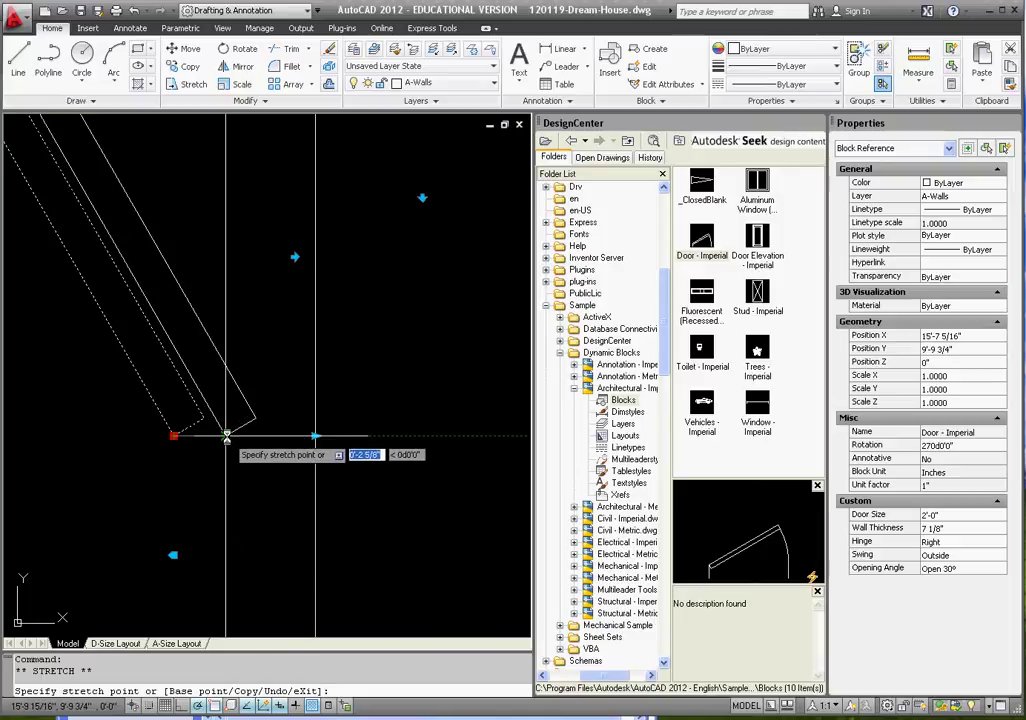
pyautogui.scroll(-1, 277, 428)
pyautogui.scroll(-2, 348, 413)
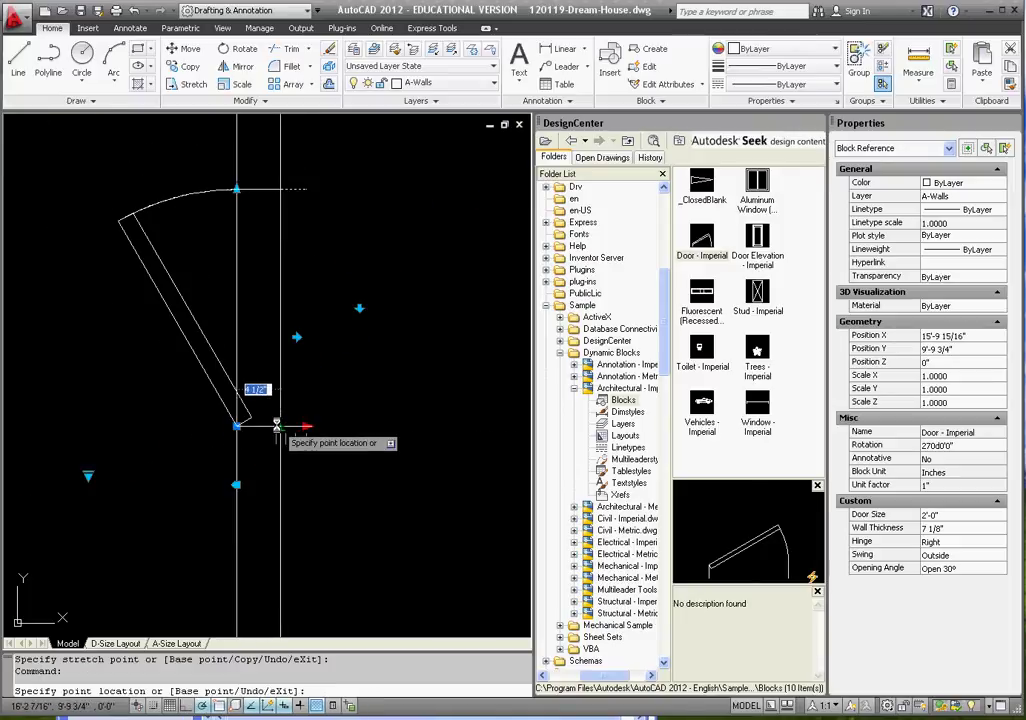
pyautogui.click(281, 426)
pyautogui.scroll(1, 355, 416)
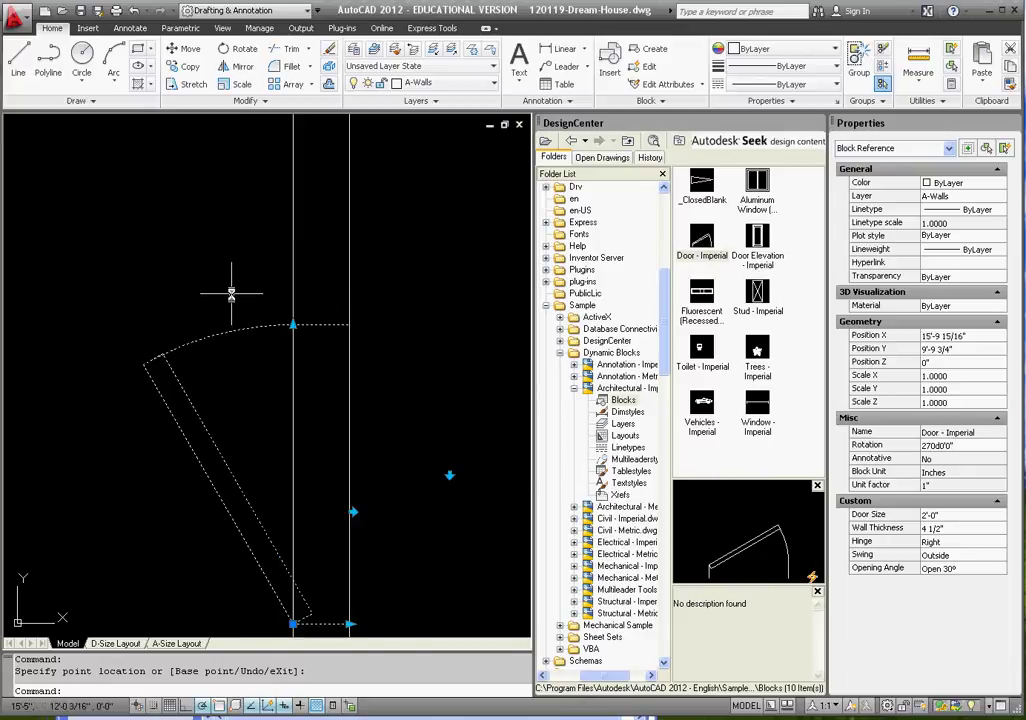
pyautogui.press('Escape')
pyautogui.press('Escape')
pyautogui.scroll(-1, 298, 255)
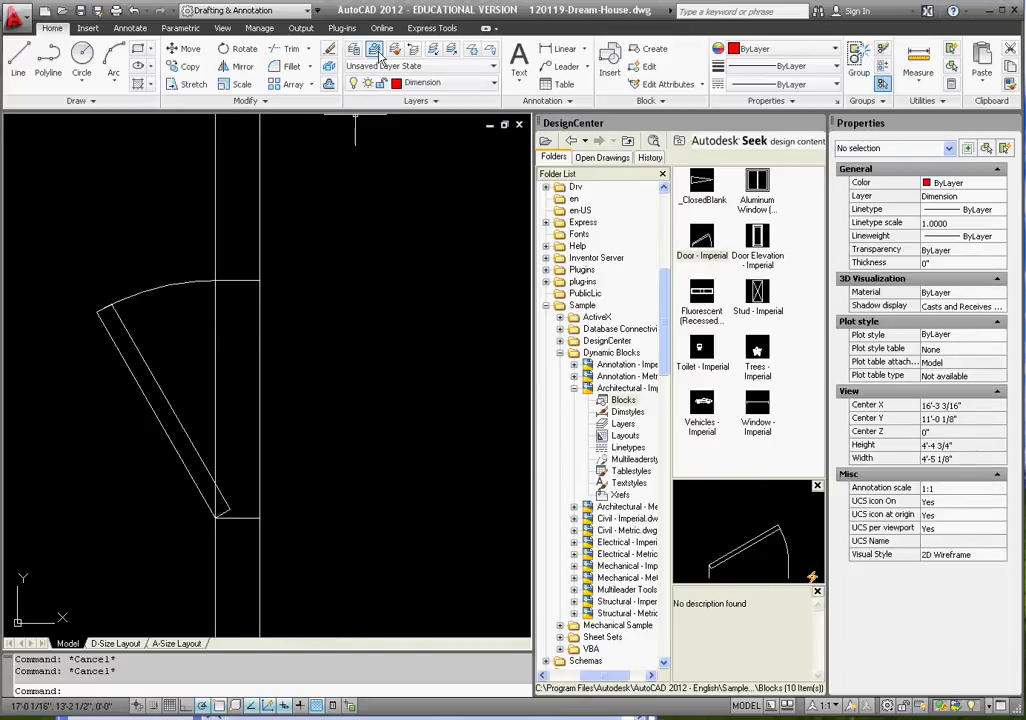
# Begin trimming the wall at the new door, picking the door's lines as cutting edges.
pyautogui.click(286, 49)
pyautogui.click(254, 246)
pyautogui.click(210, 290)
pyautogui.click(241, 530)
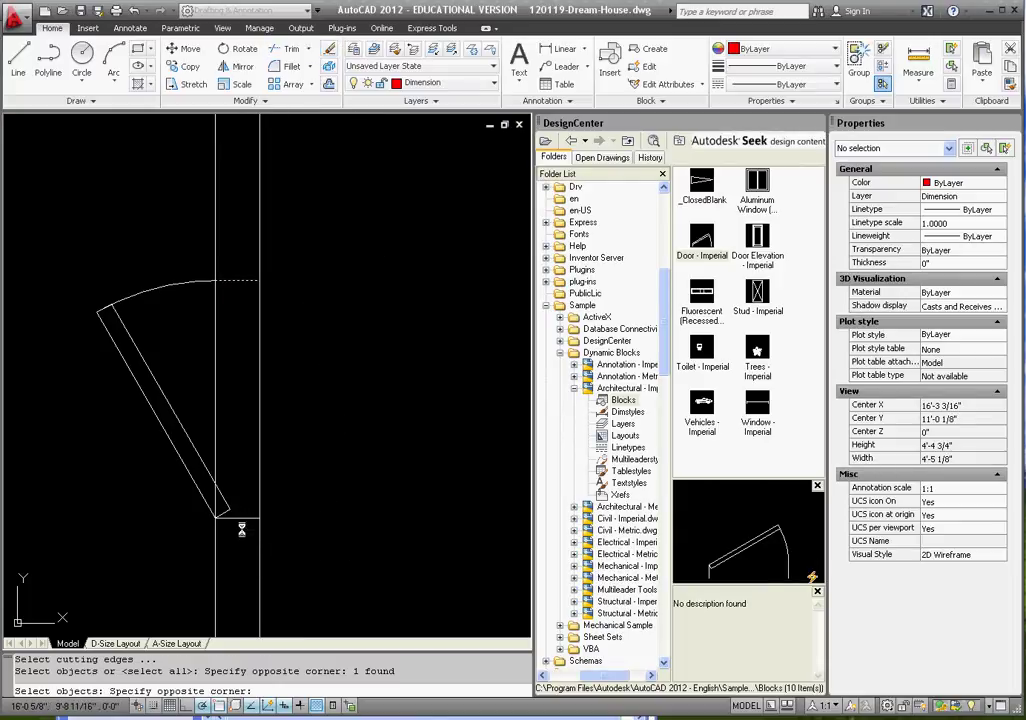